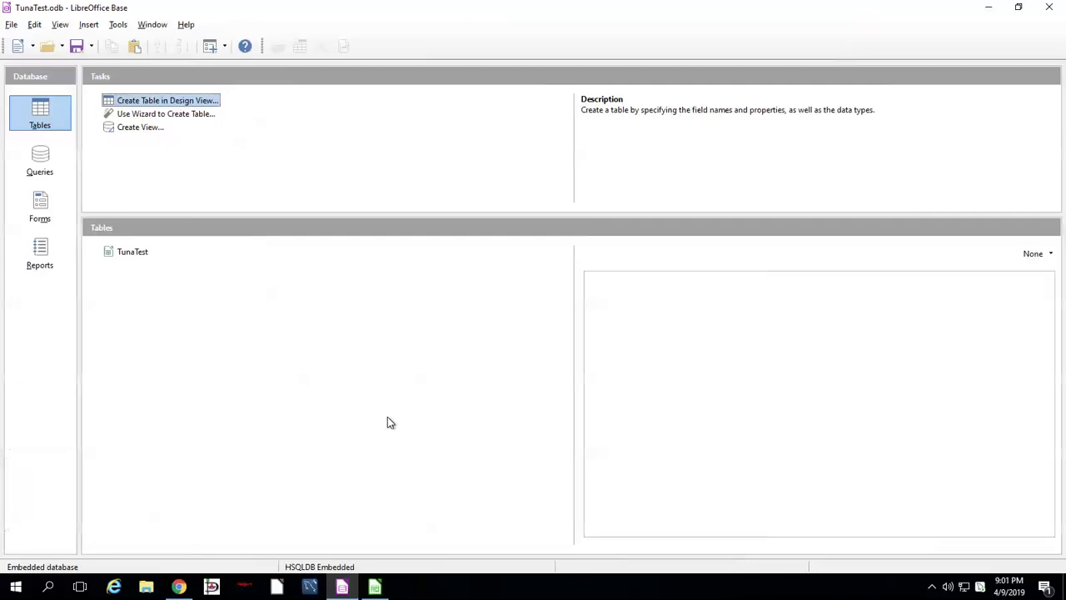
Open the TunaTest table in Base, confirm it has no records, and close it.
mouse_move(374, 586)
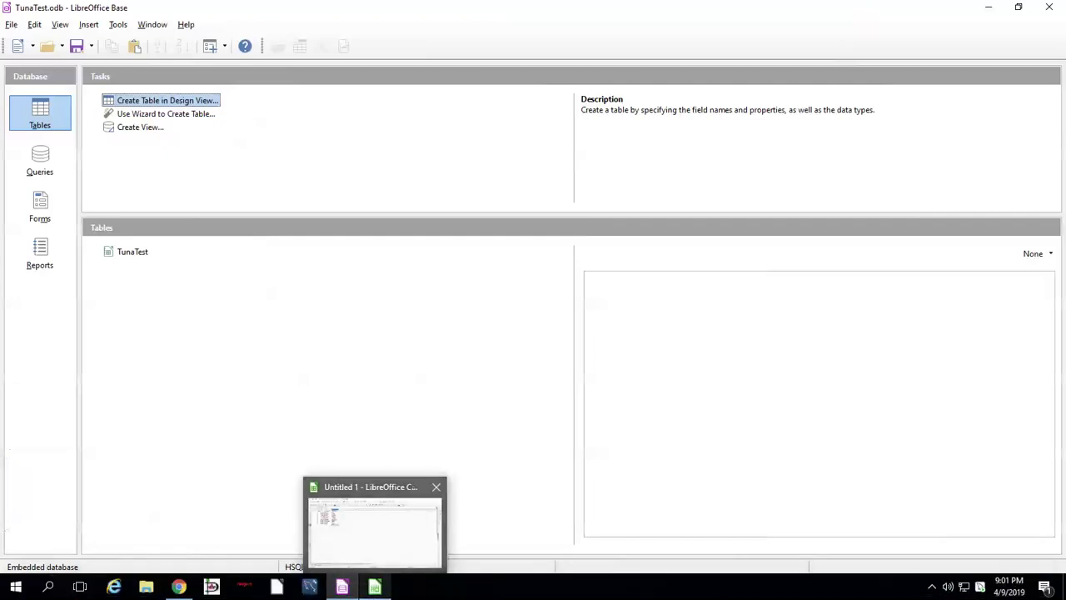
click(358, 500)
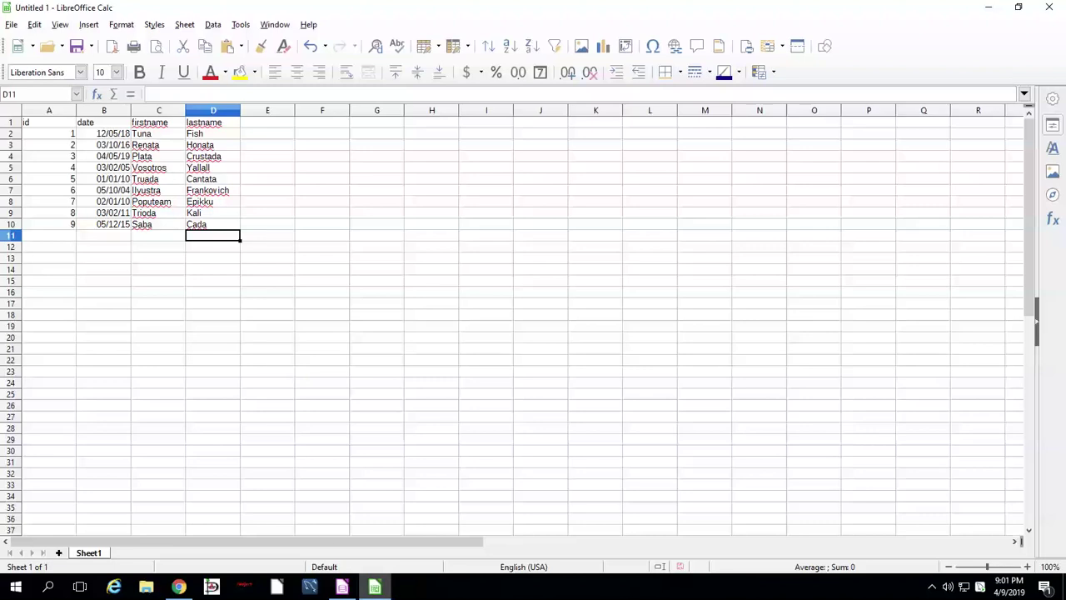
key(alt+Tab)
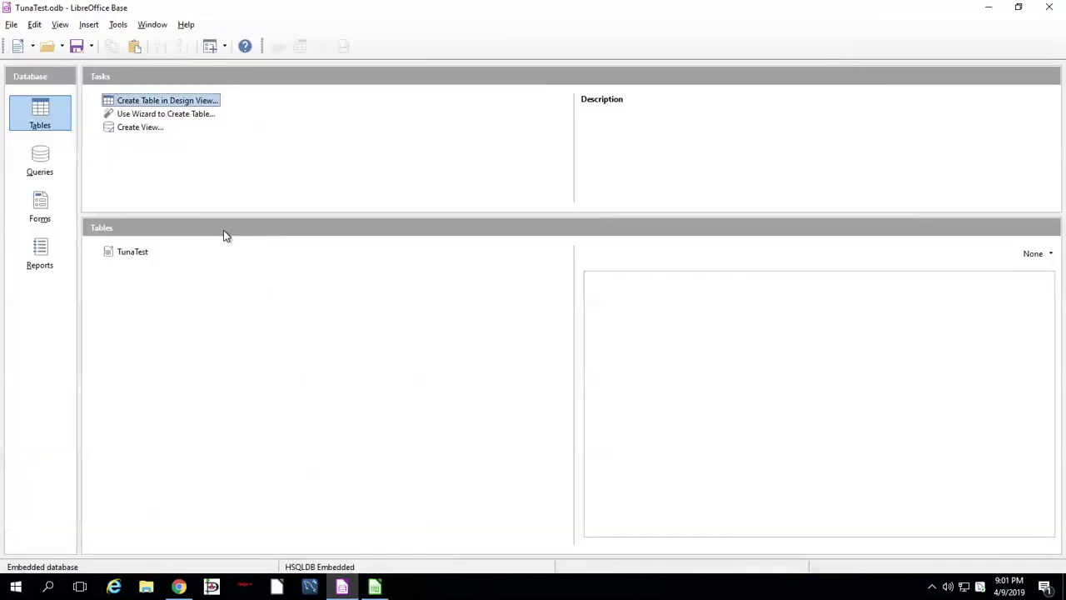
click(131, 254)
right_click(131, 258)
key(Escape)
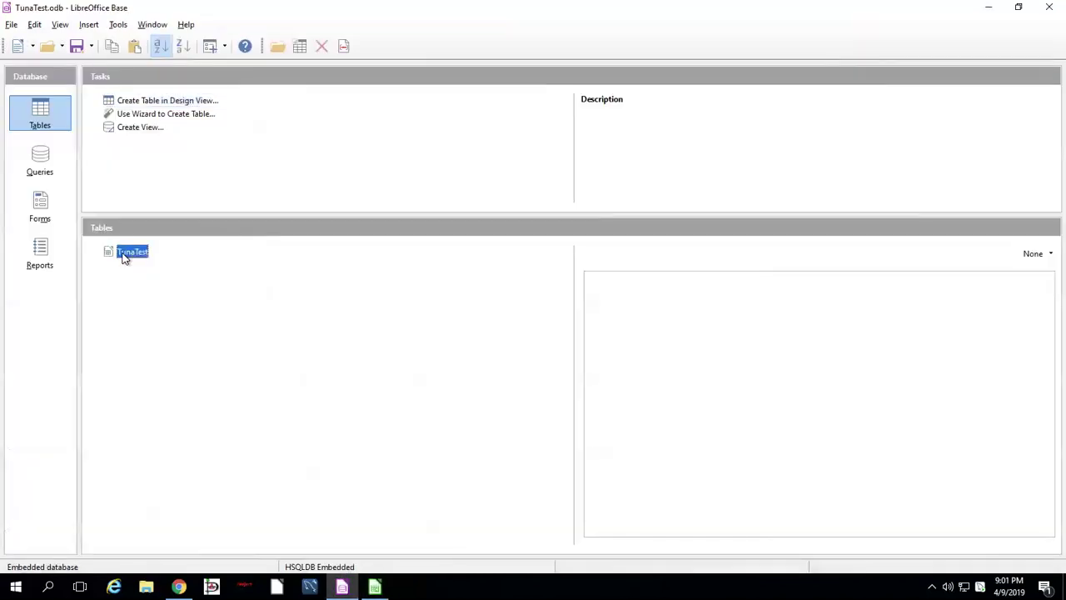
double_click(123, 258)
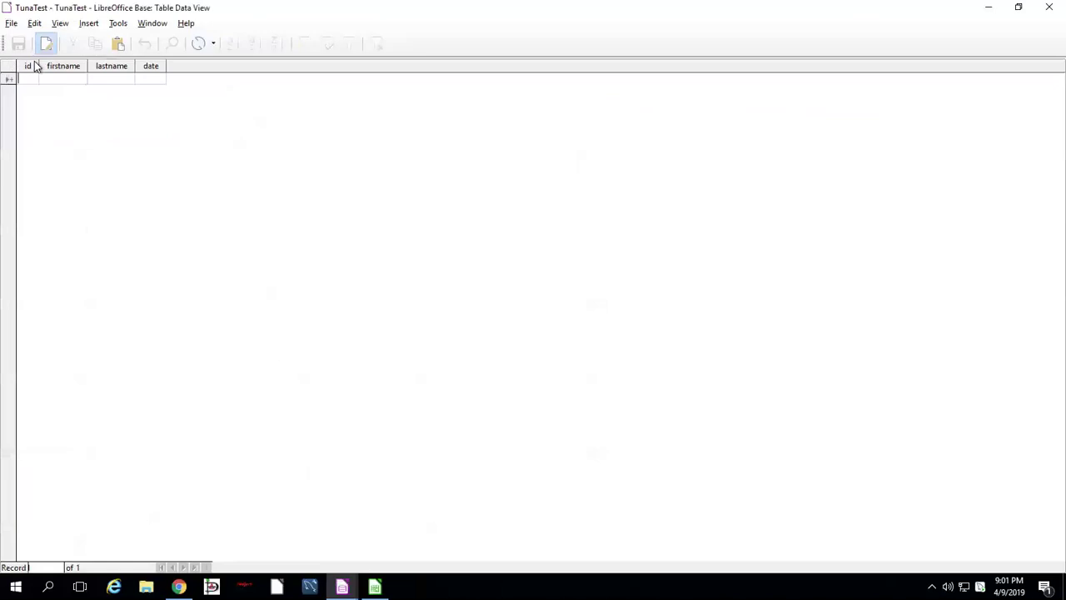
click(1045, 10)
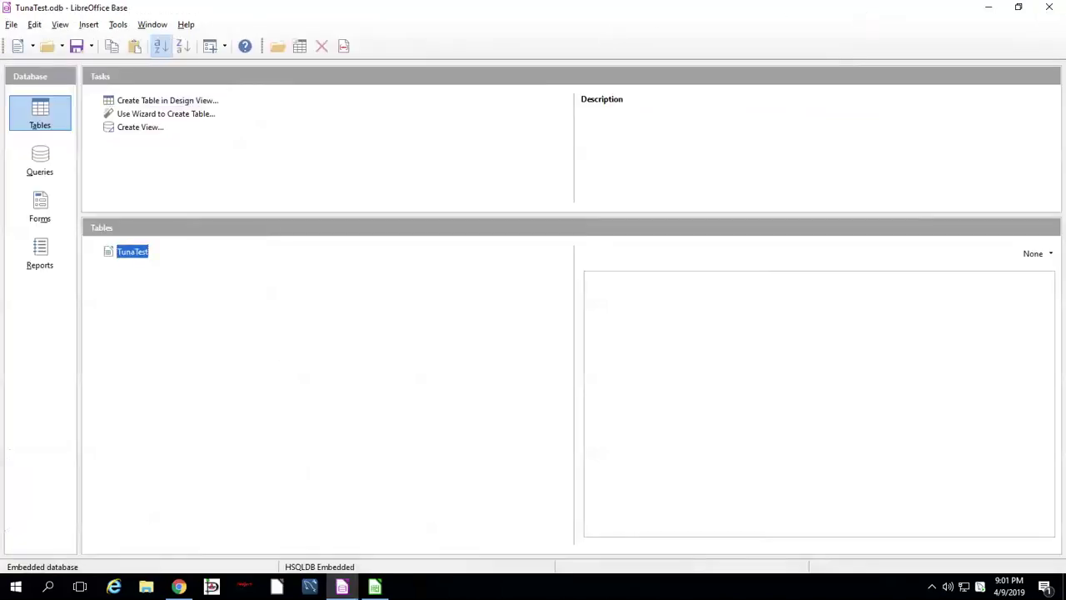
Copy the Calc headers and nine data rows in range A1:D10.
mouse_move(375, 586)
click(360, 541)
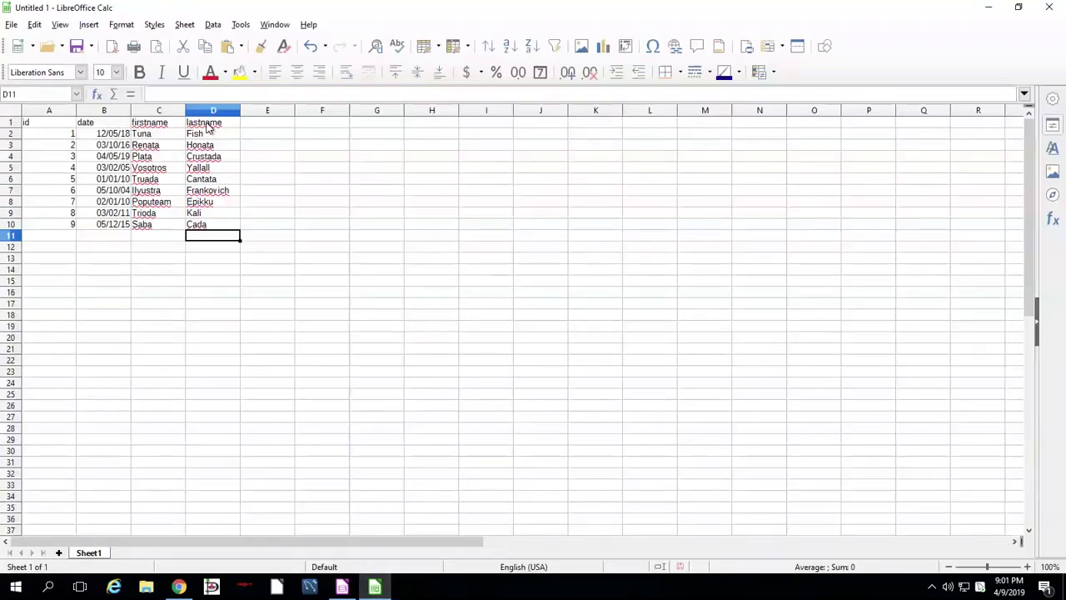
click(56, 125)
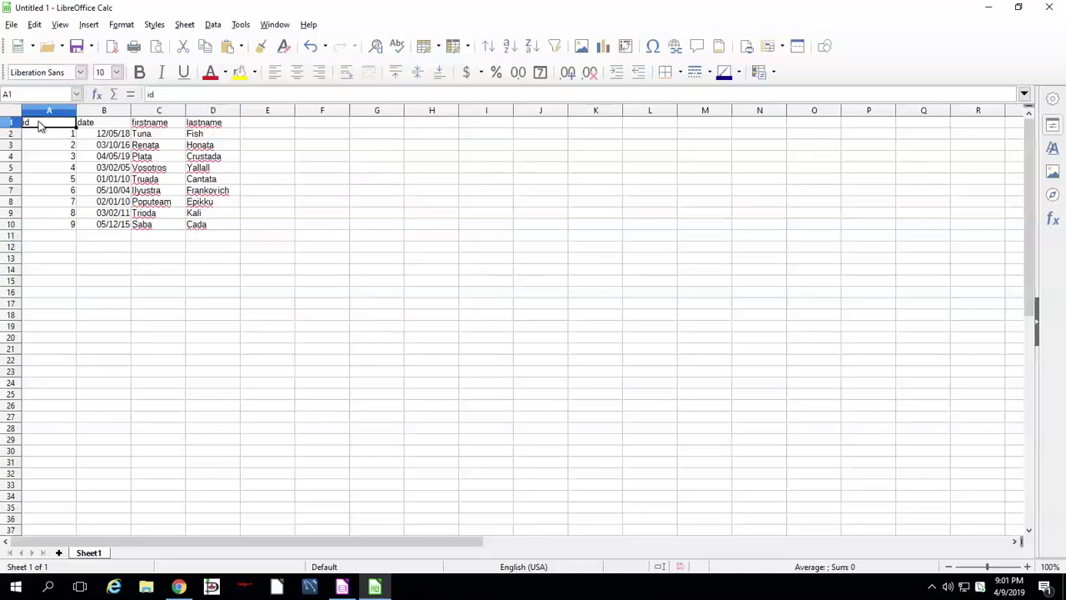
drag(41, 124, 194, 229)
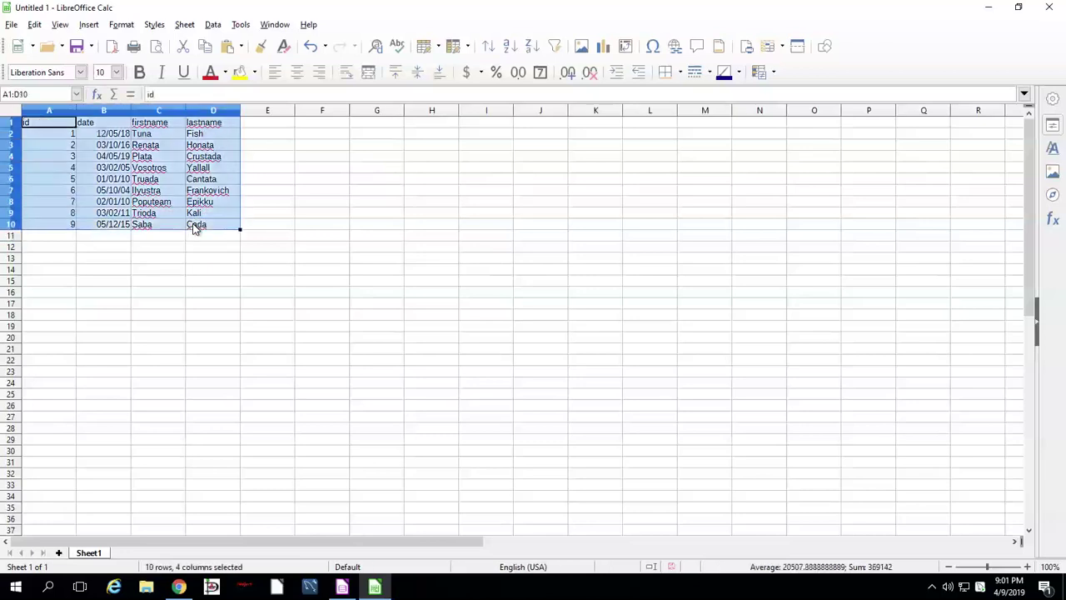
key(ctrl+c)
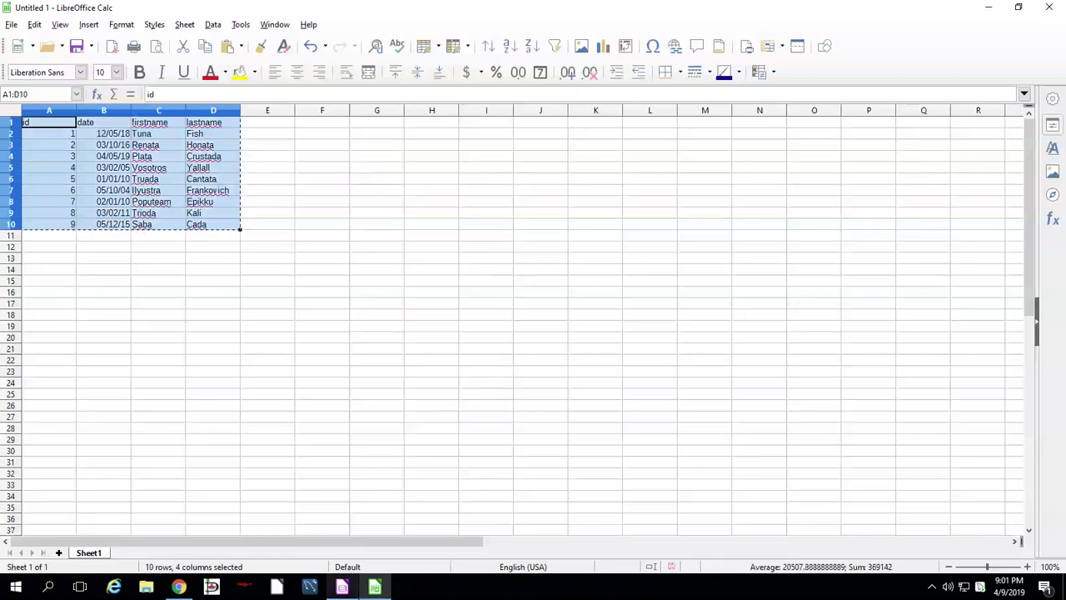
mouse_move(342, 587)
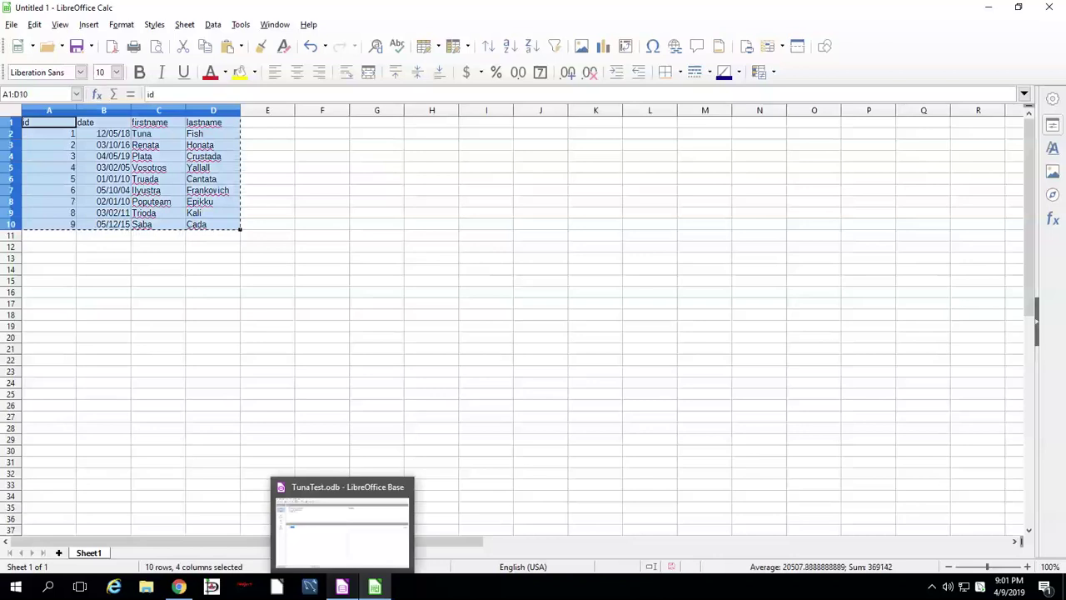
Paste the copied rows into the TunaTest database and choose to append the data.
click(341, 587)
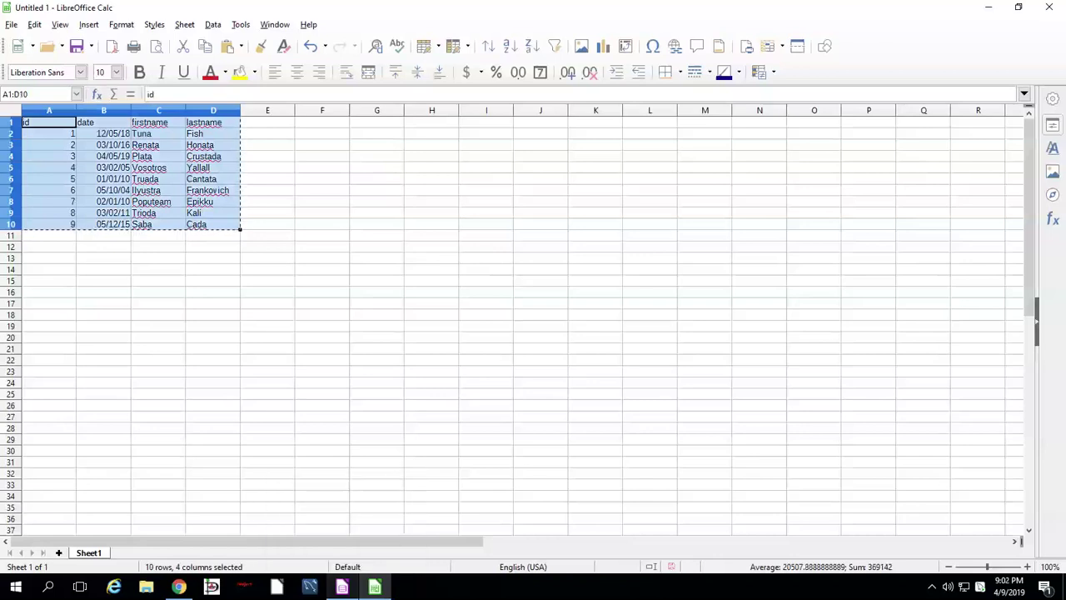
key(ctrl+v)
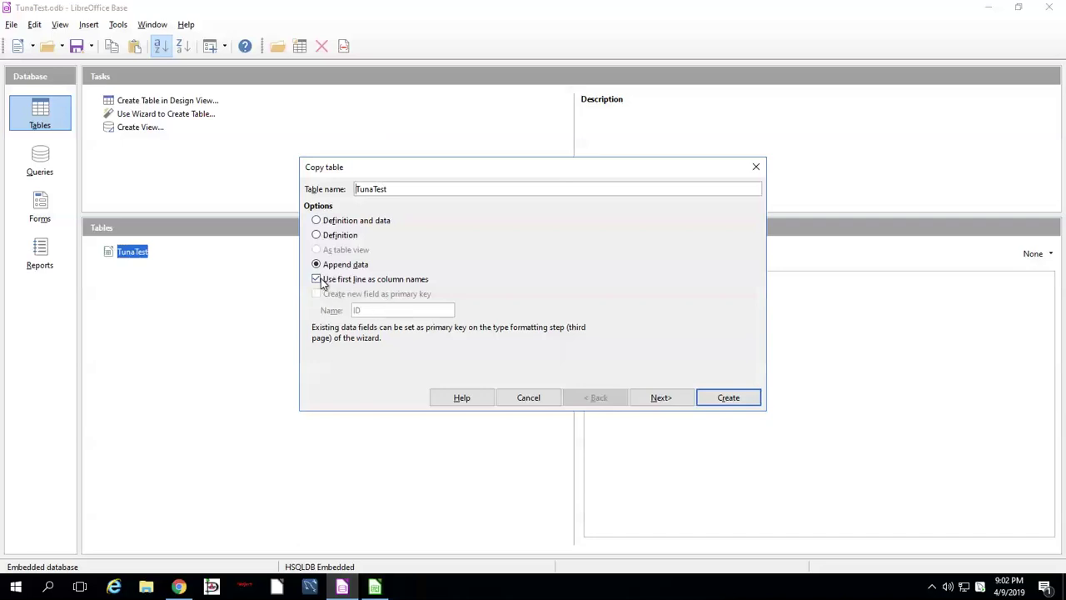
click(656, 400)
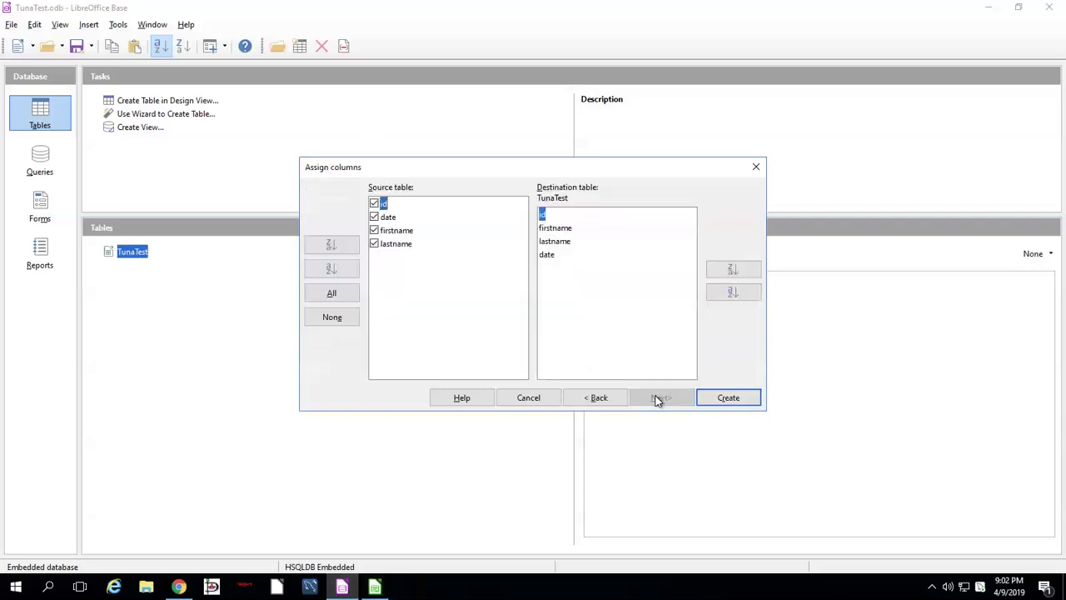
Review how the id, date, firstname and lastname columns map to TunaTest's fields.
click(400, 218)
click(402, 231)
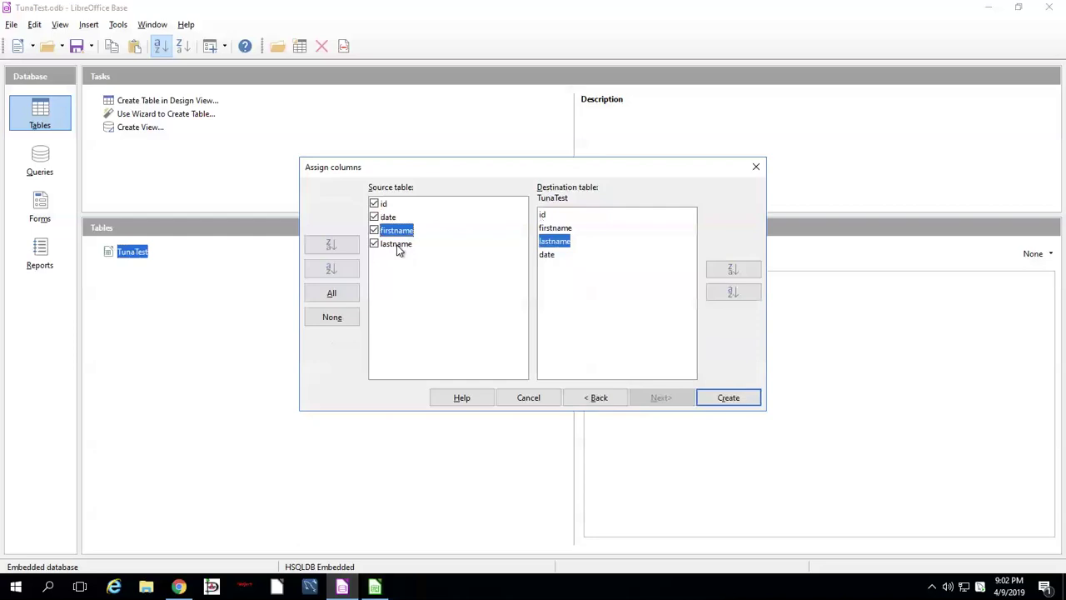
click(400, 244)
click(381, 205)
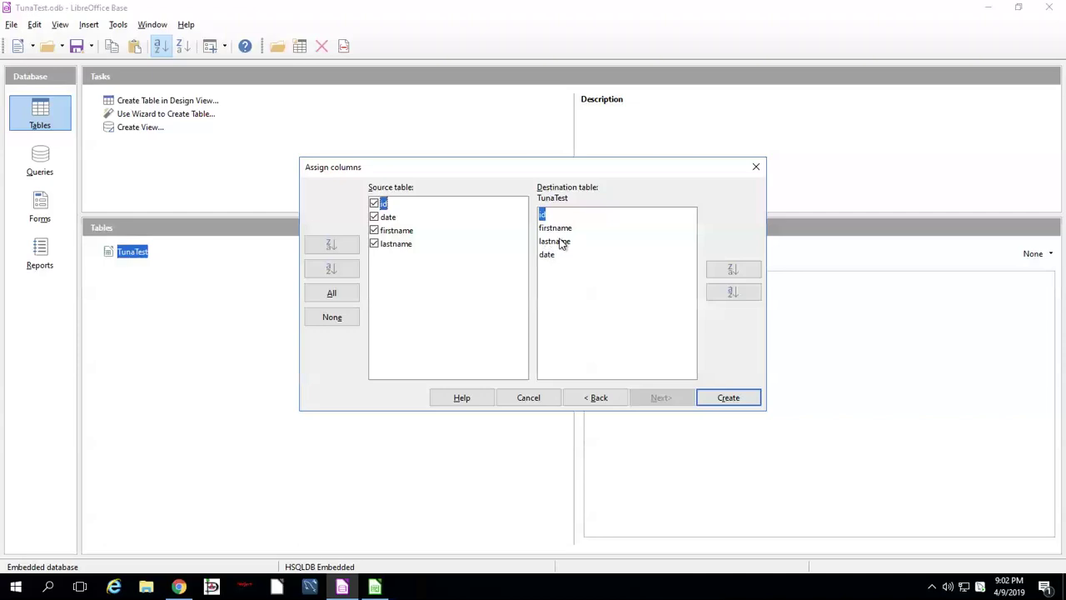
key(Down)
key(Down)
key(Down)
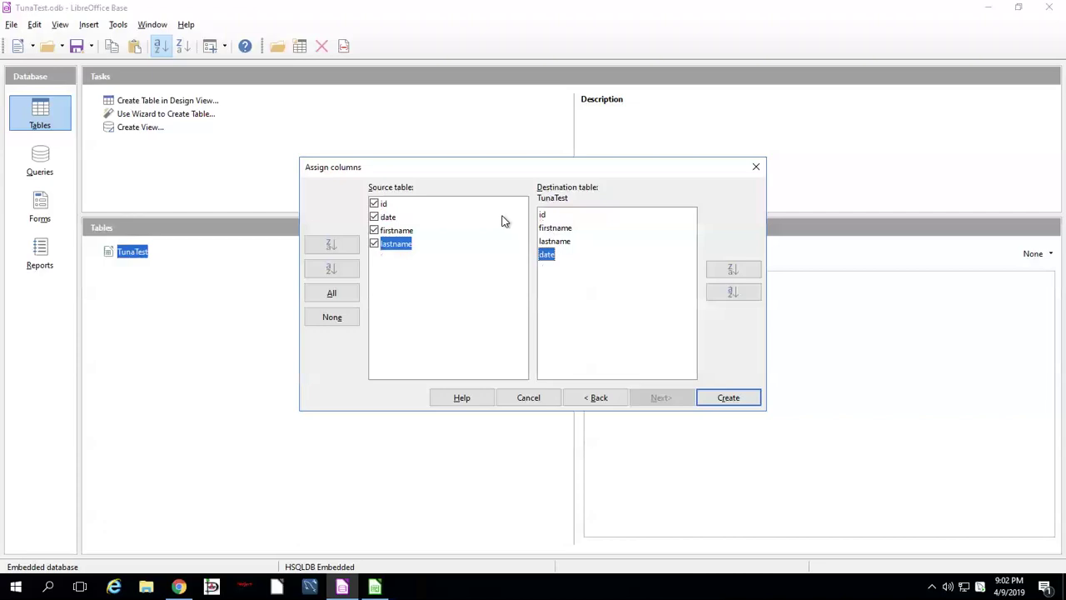
click(567, 229)
click(733, 291)
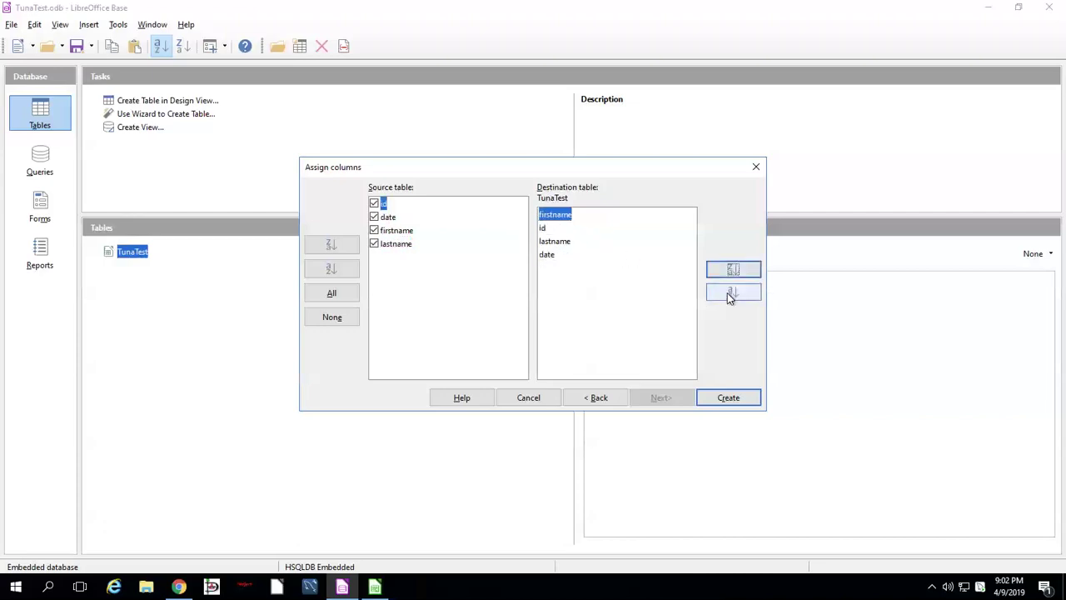
click(727, 292)
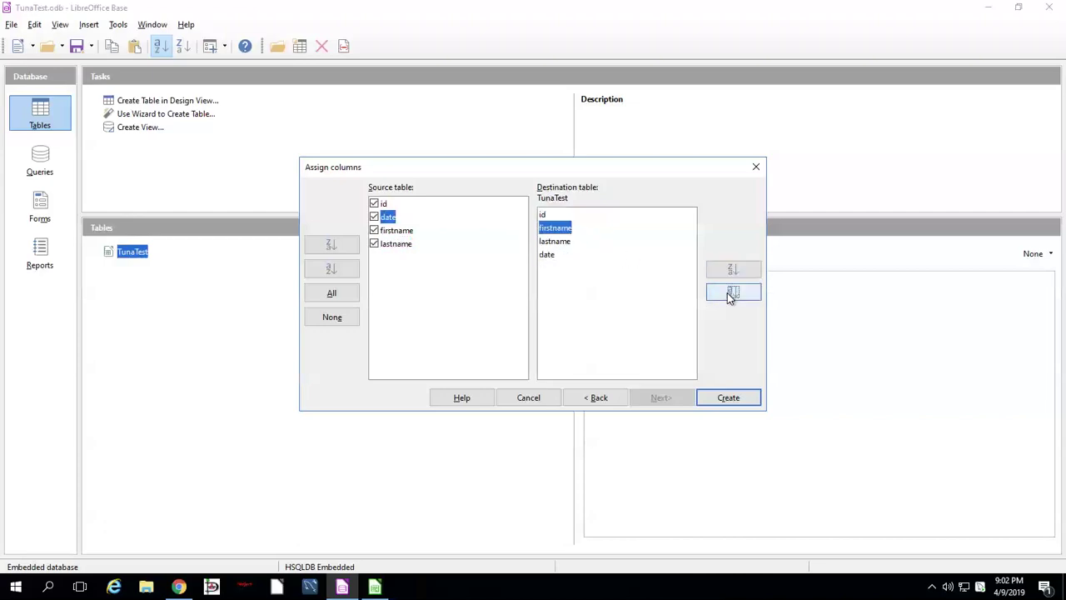
click(542, 215)
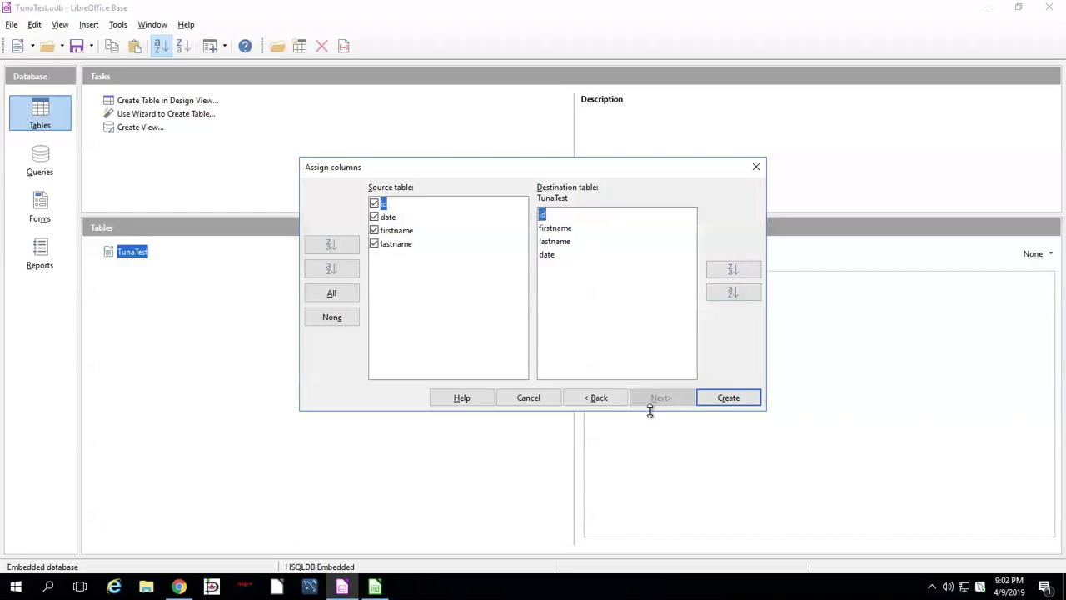
Run the append into TunaTest and continue past the data type warning.
click(713, 399)
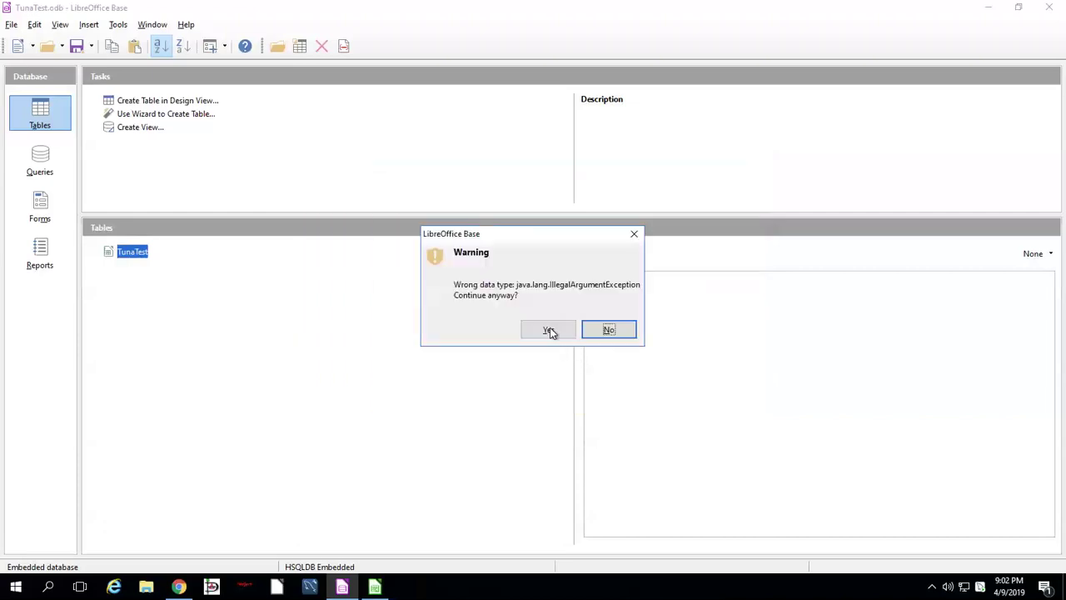
drag(455, 284, 576, 286)
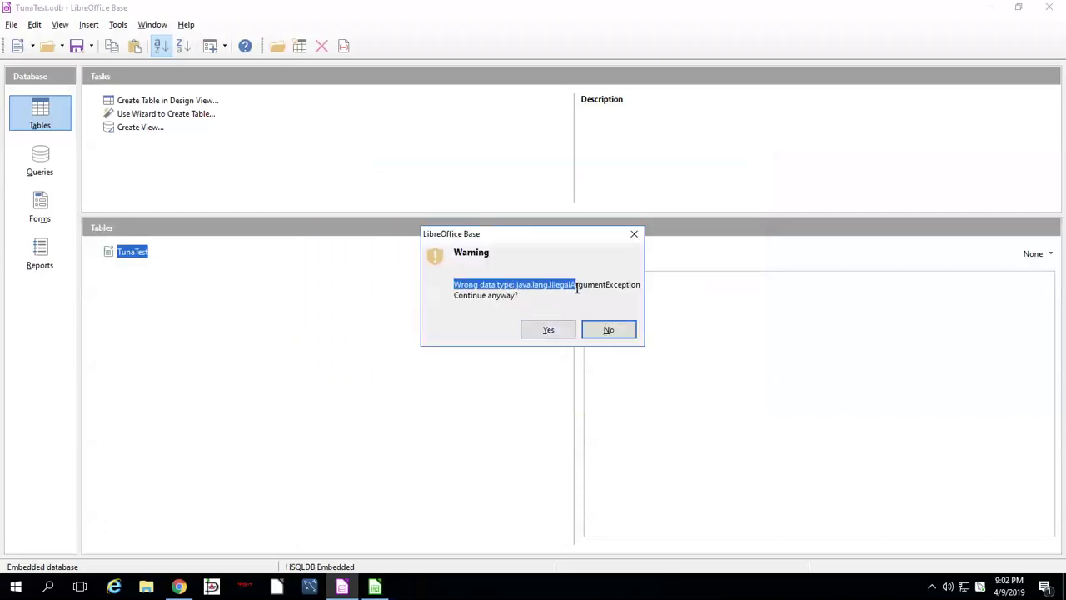
click(576, 287)
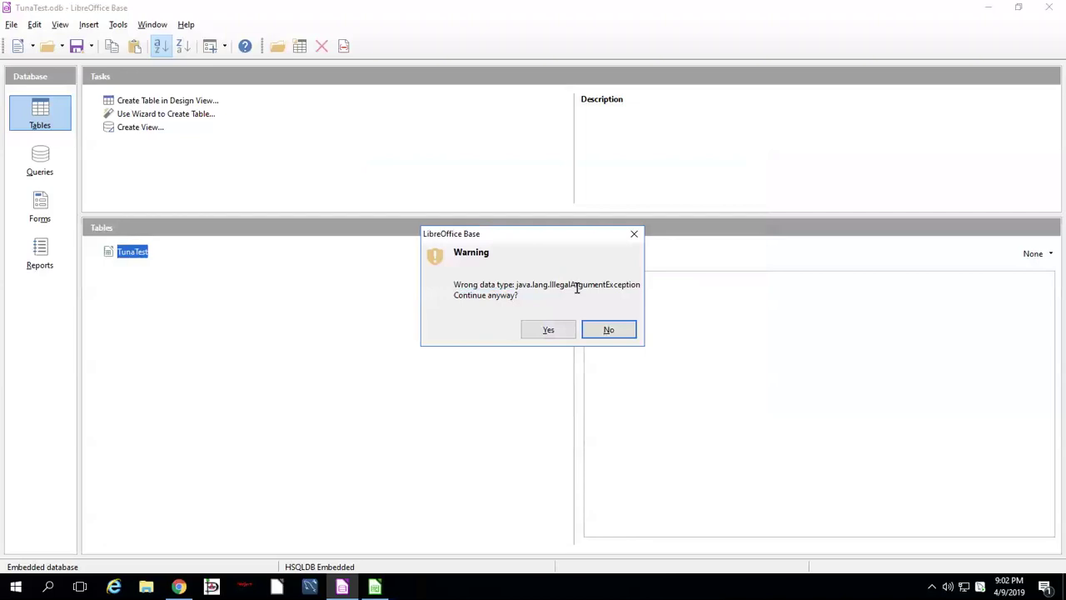
click(543, 332)
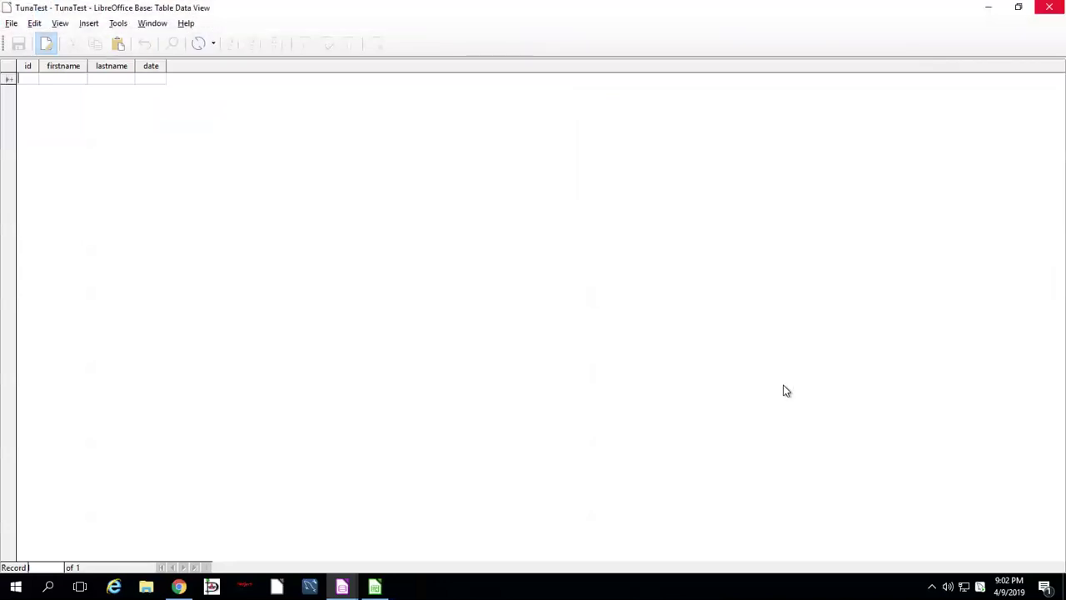
Move the date column from B1:B10 to column E starting at E1.
click(375, 587)
click(283, 258)
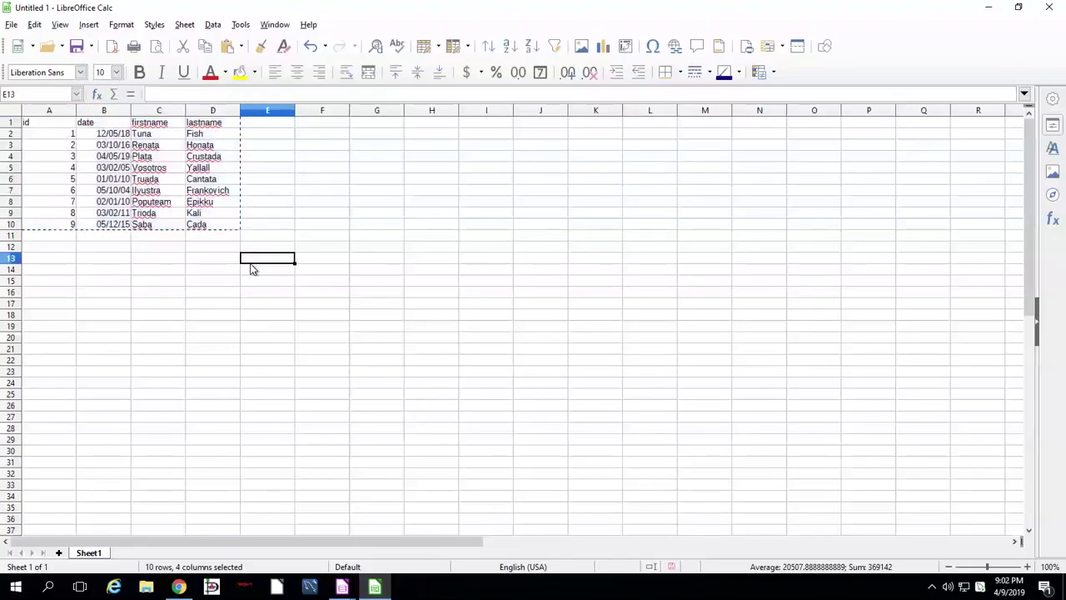
click(97, 124)
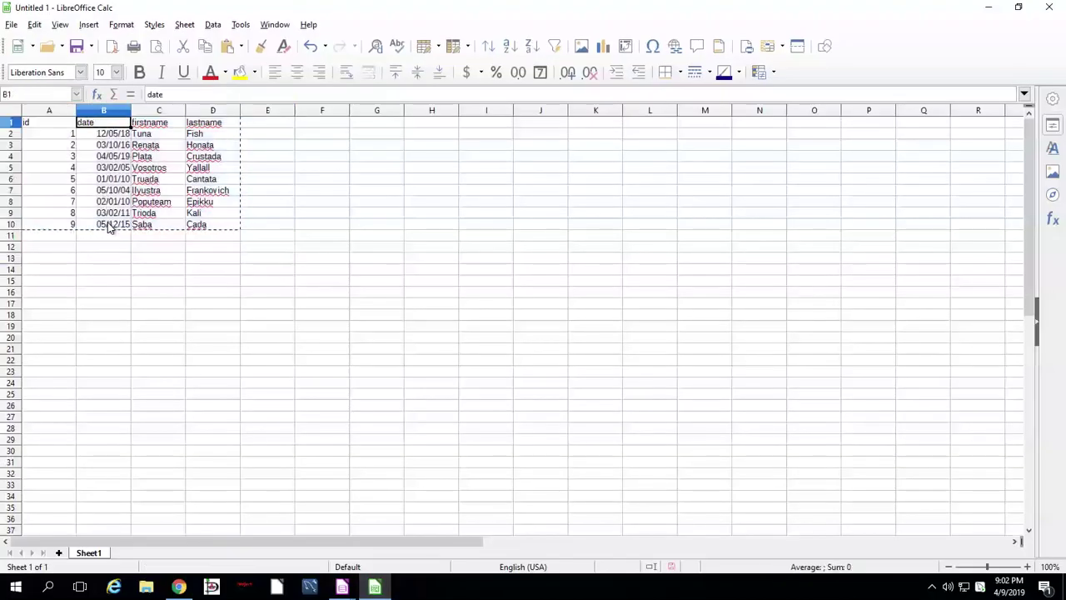
shift+click(115, 224)
key(ctrl+x)
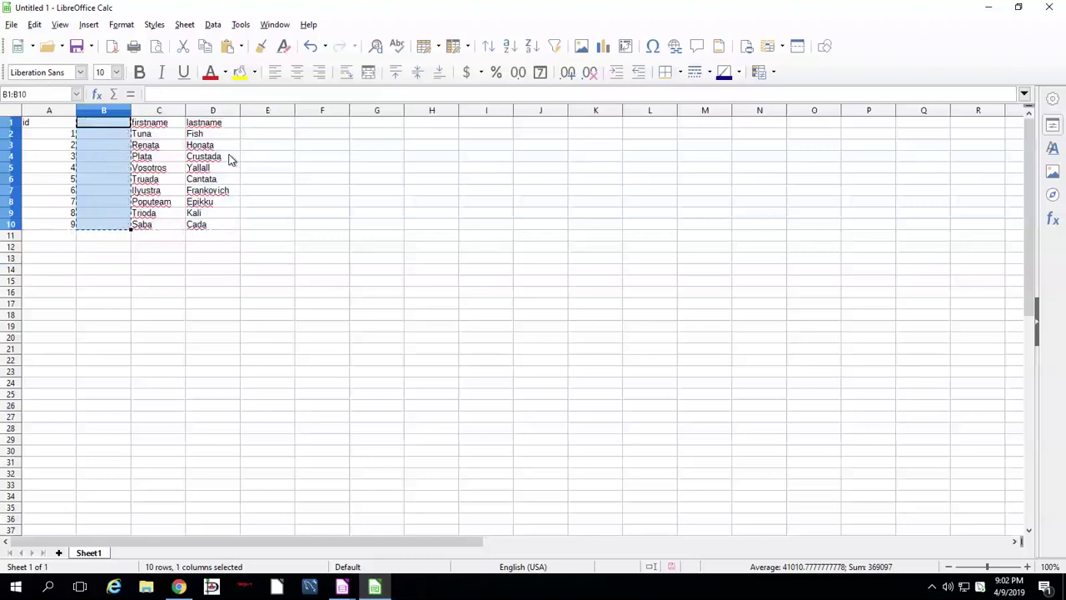
click(254, 124)
key(ctrl+v)
click(154, 123)
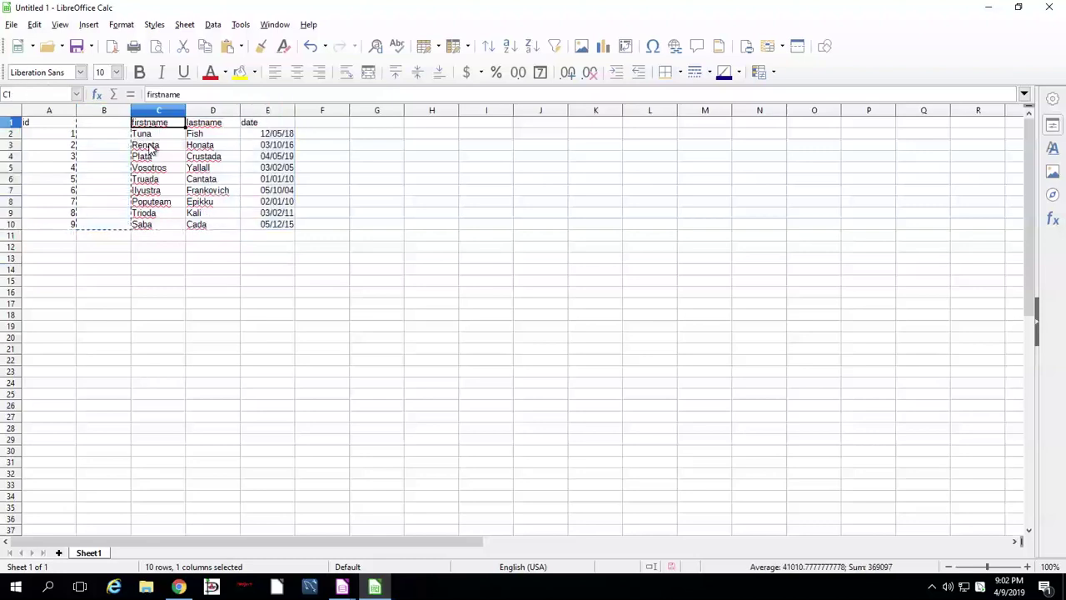
Move the id column from A1:A10 to column B starting at B1.
click(63, 125)
shift+click(47, 224)
key(ctrl+x)
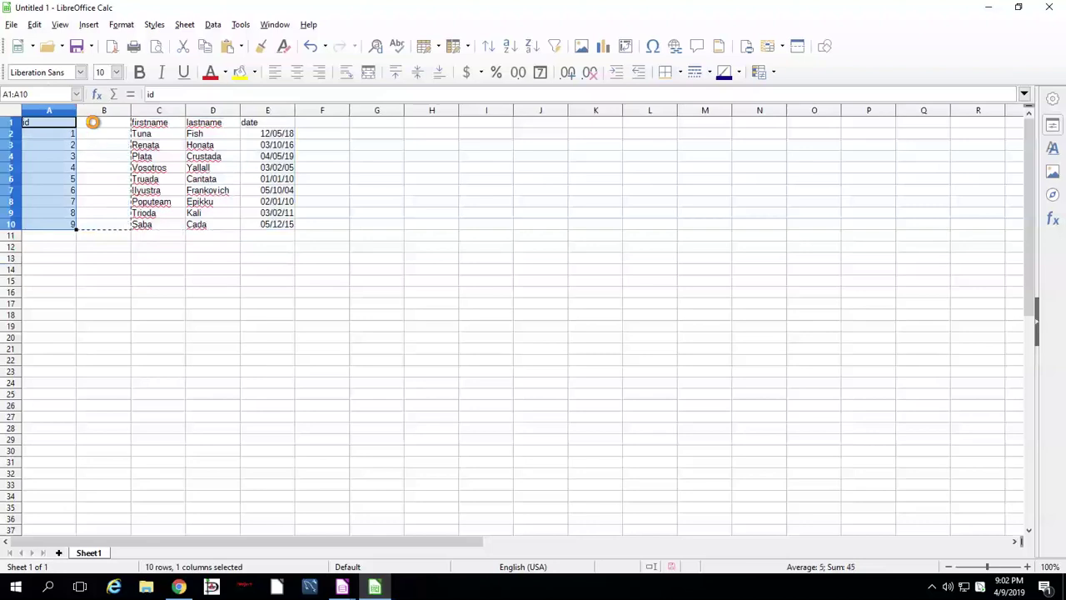
click(94, 122)
key(ctrl+v)
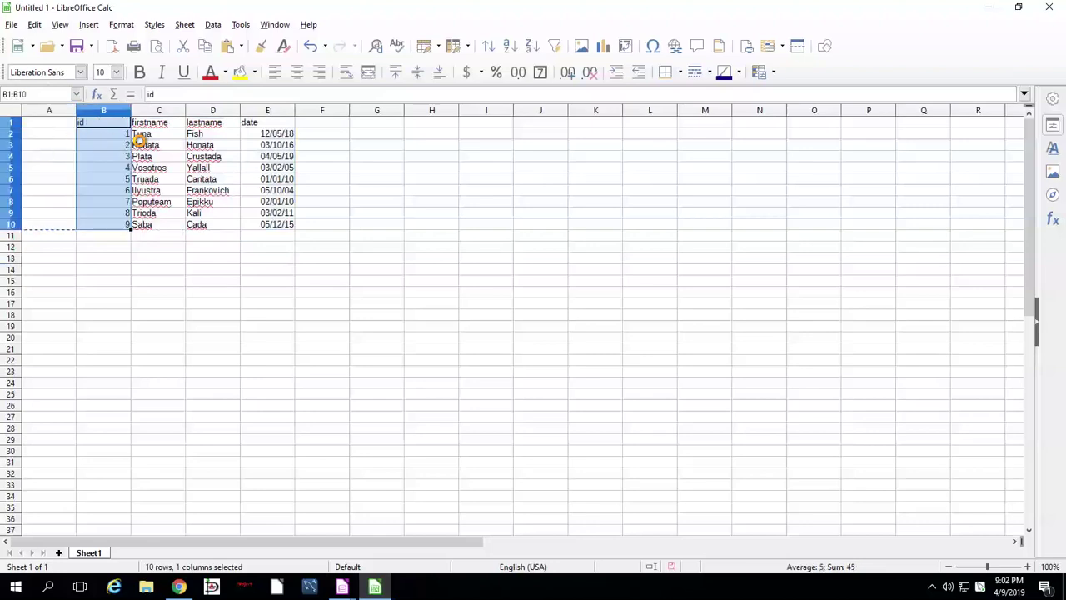
click(264, 257)
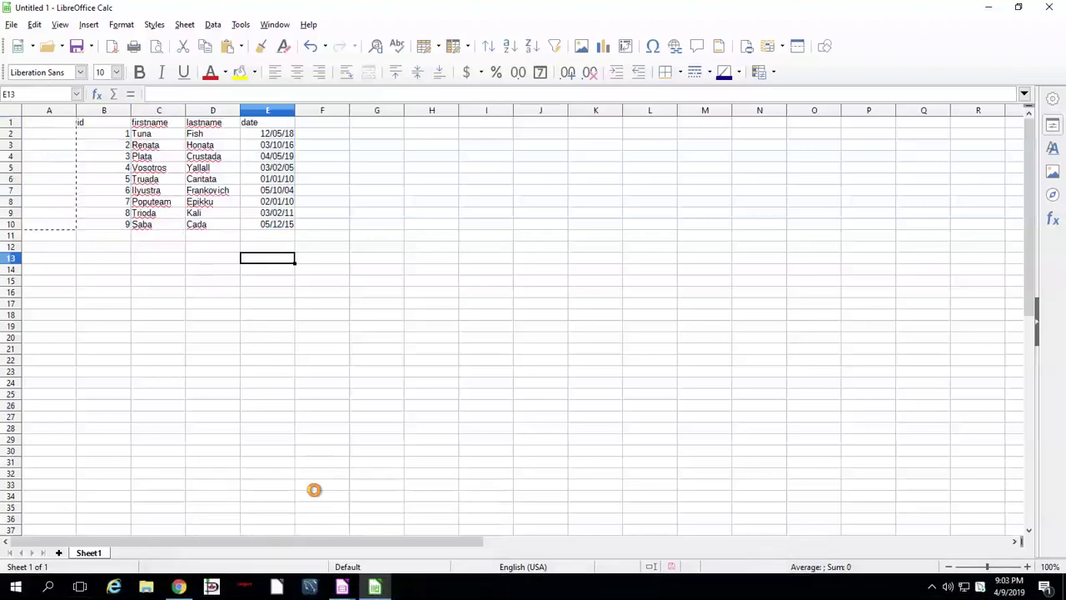
mouse_move(341, 587)
click(288, 514)
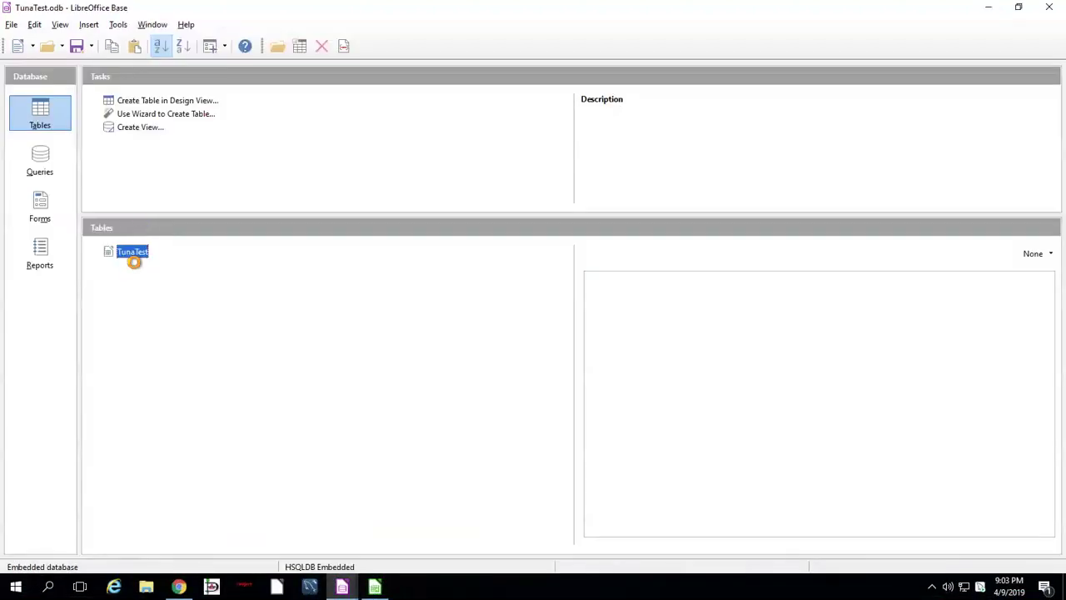
double_click(133, 252)
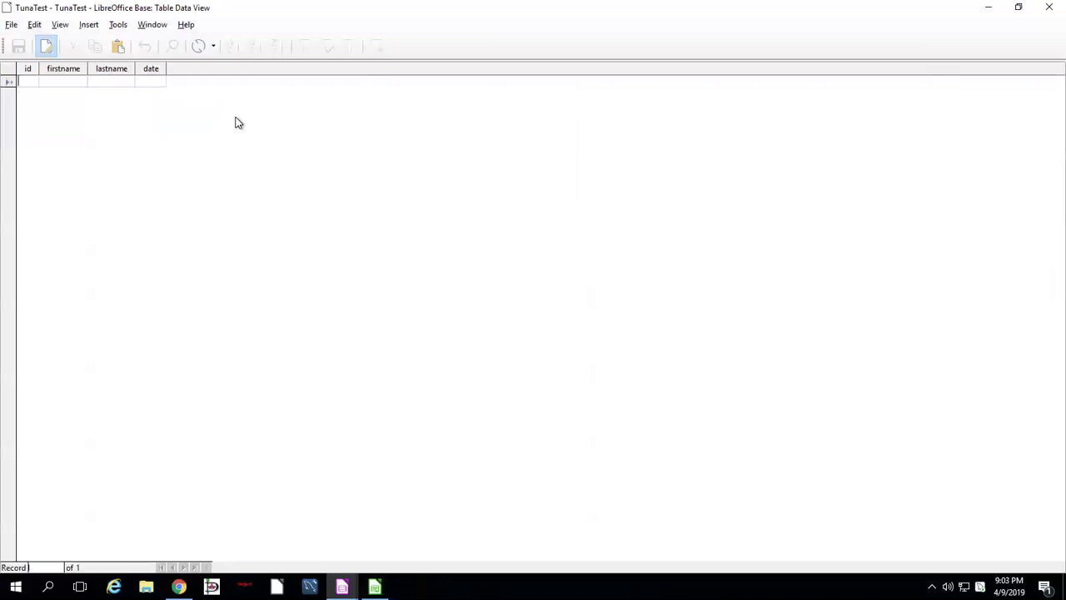
click(373, 586)
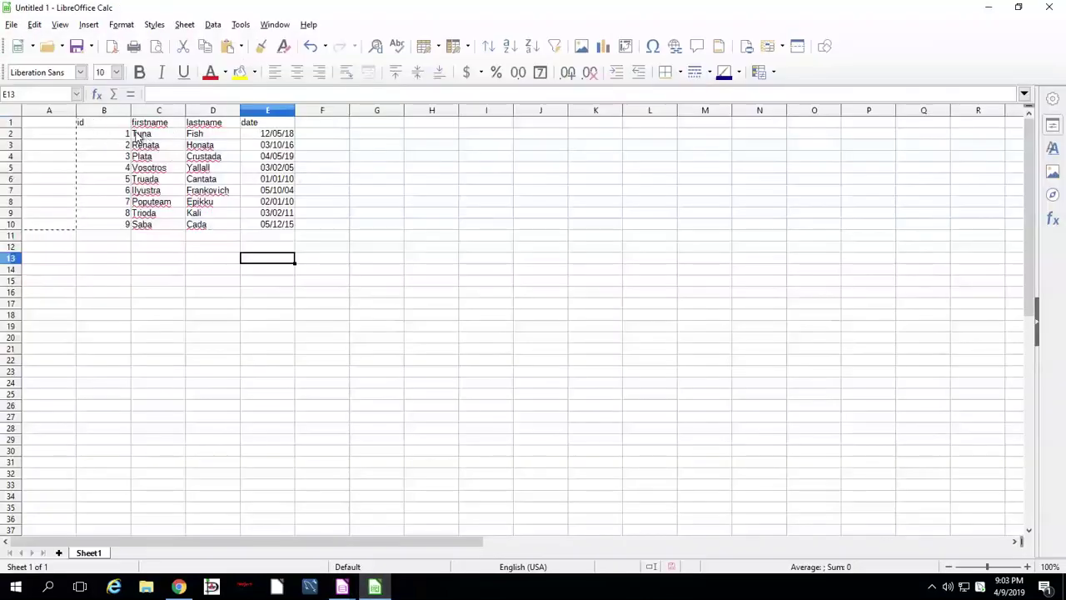
click(277, 134)
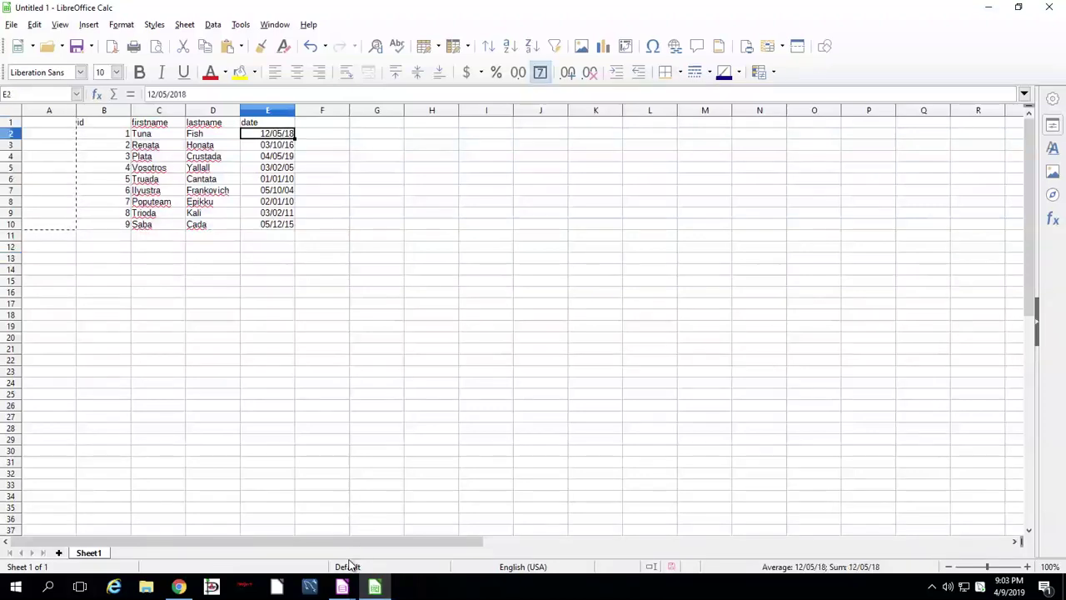
mouse_move(341, 586)
click(381, 531)
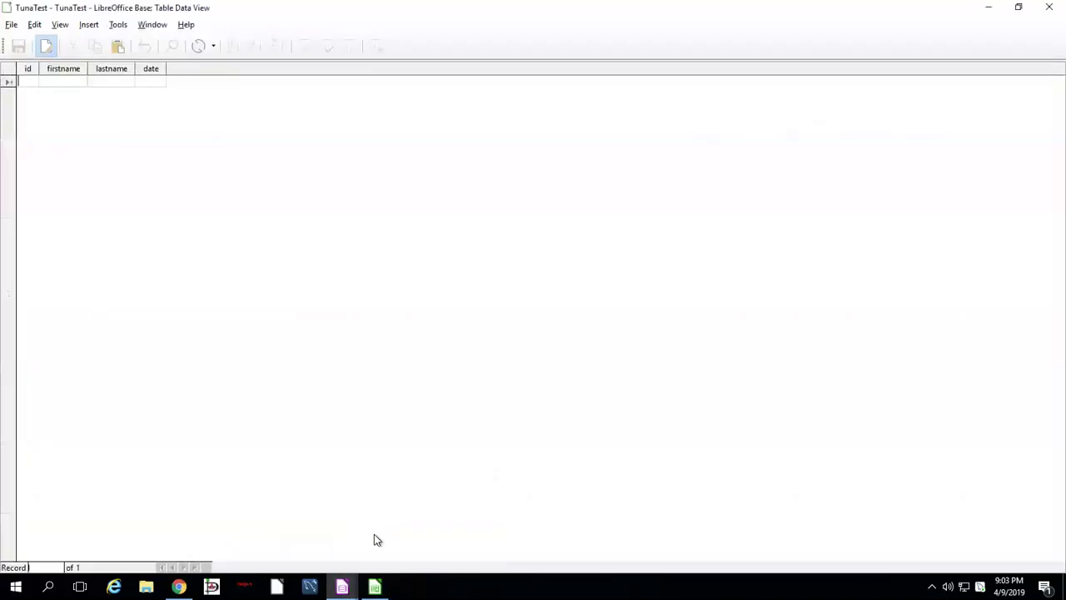
click(322, 544)
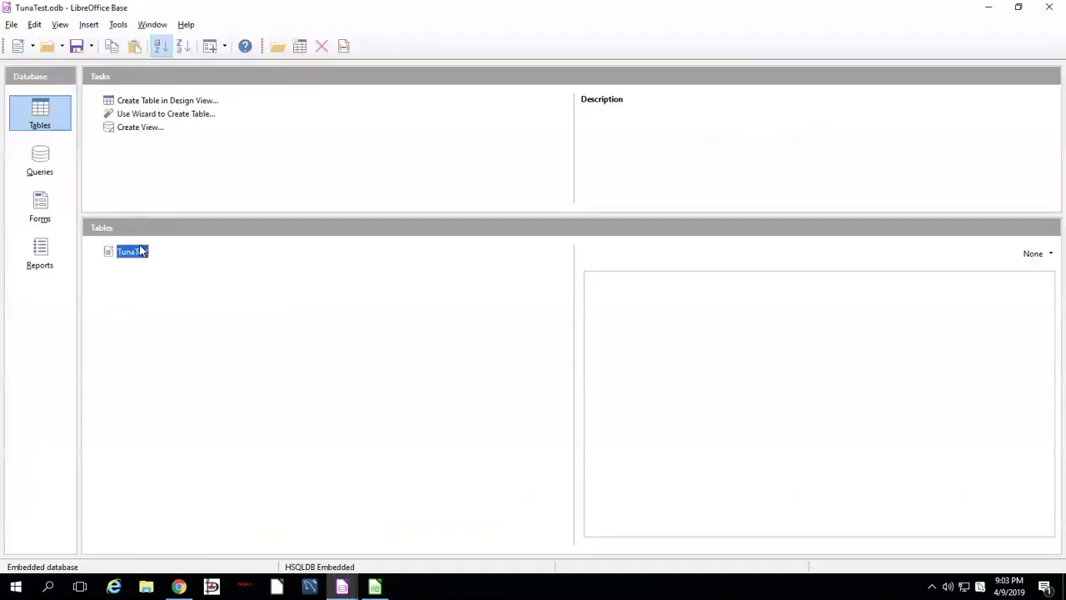
Give TunaTest's date field the 12/31/1999 (MM/DD/YYYY) format and save the table design.
right_click(137, 252)
click(182, 335)
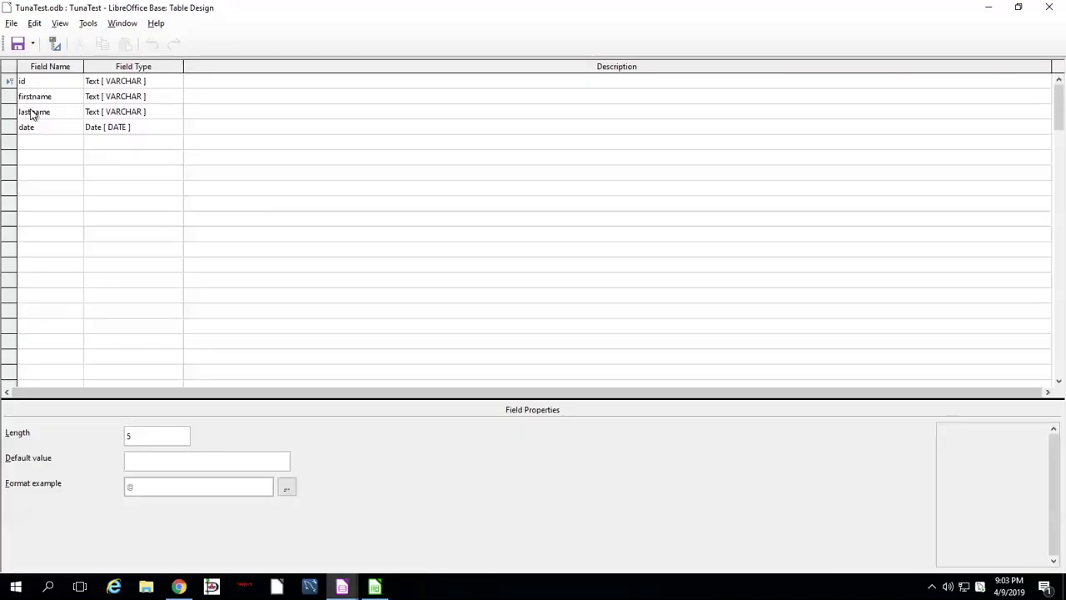
click(106, 131)
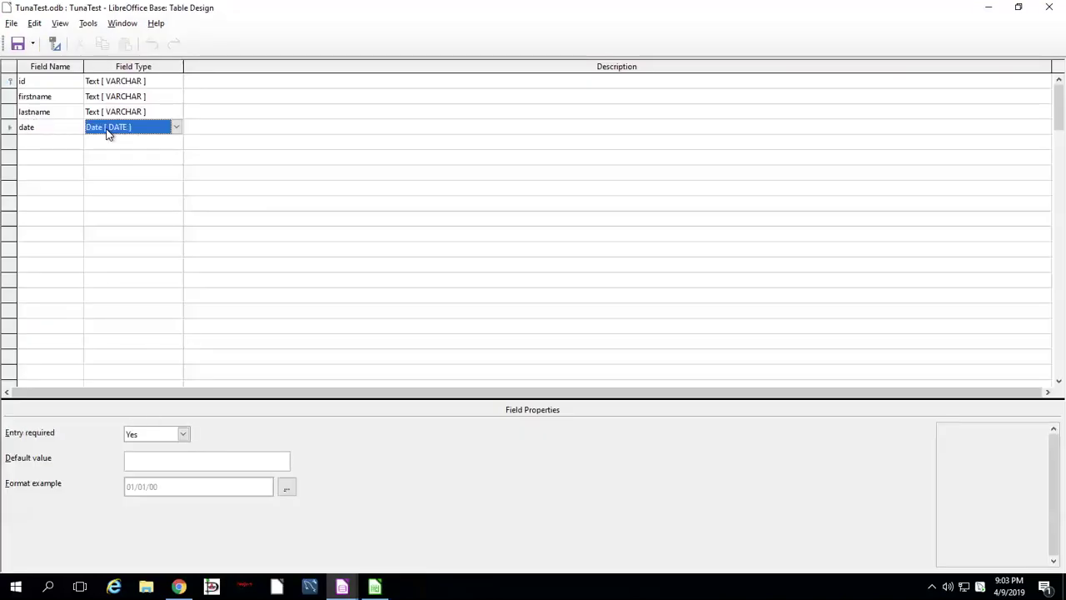
click(287, 488)
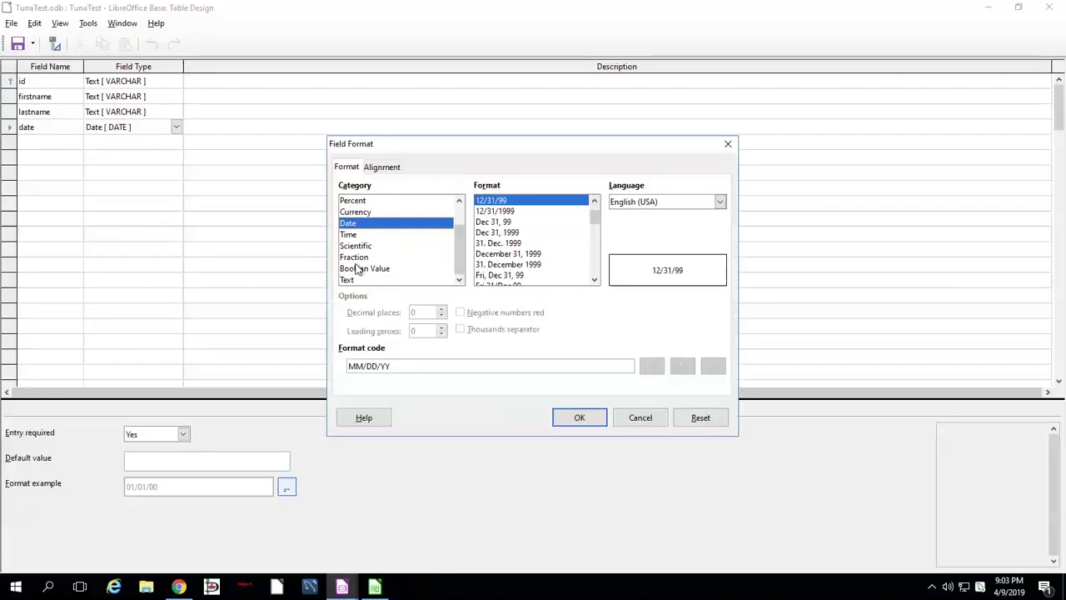
click(525, 212)
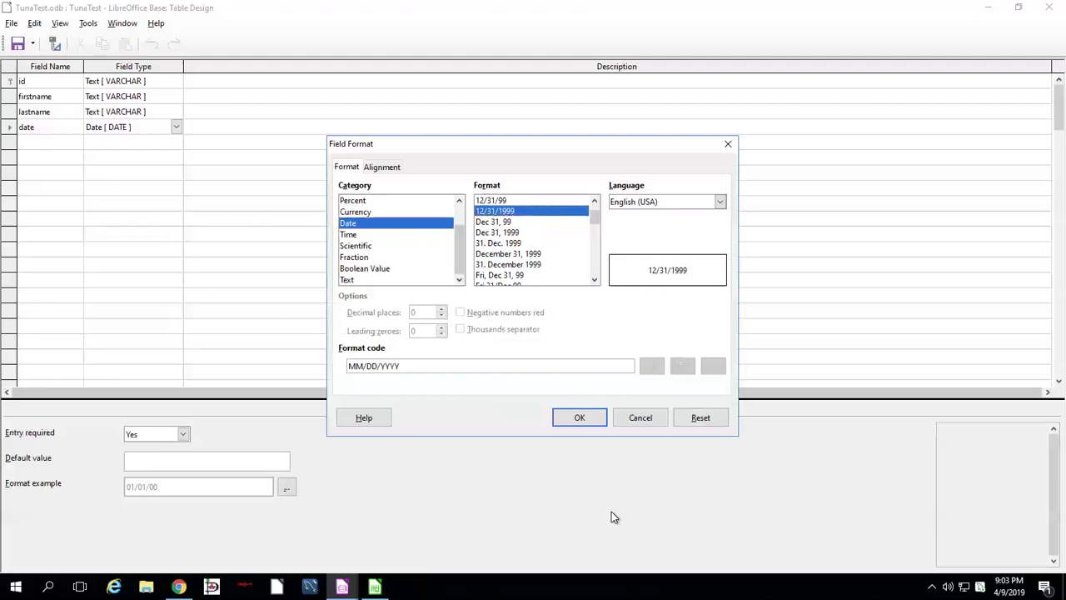
click(579, 419)
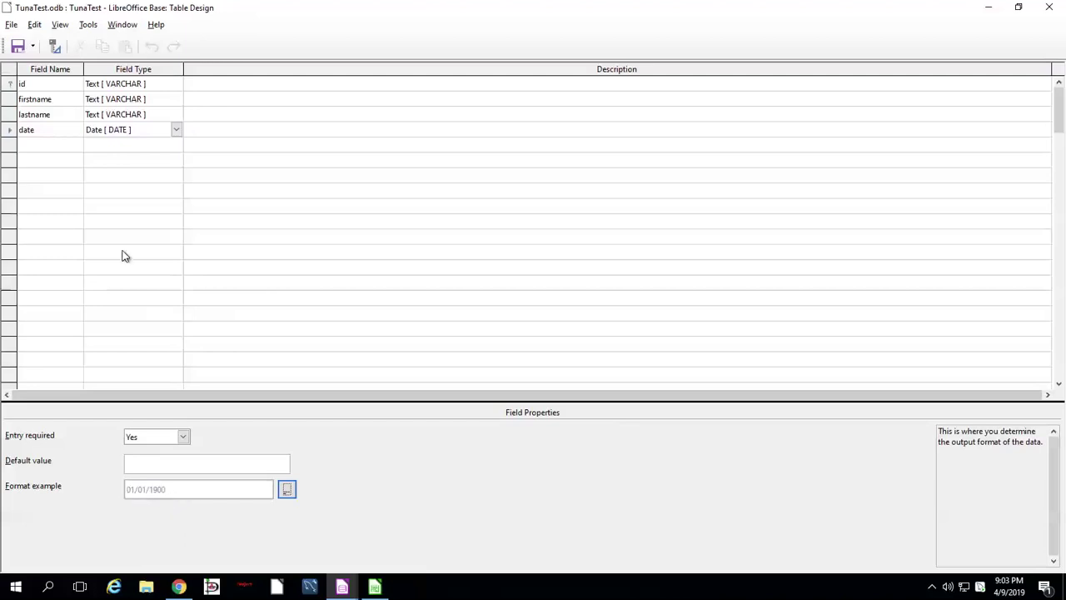
click(18, 46)
click(1045, 10)
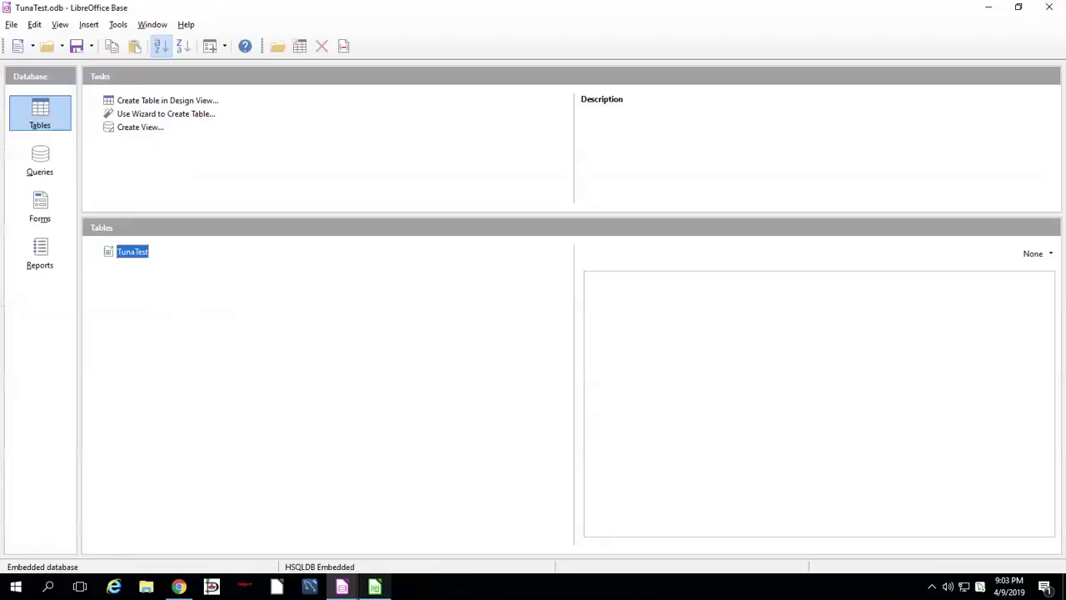
click(374, 585)
Format the dates in E2:E10 with the format code YYYY-MM-DD.
shift+click(282, 220)
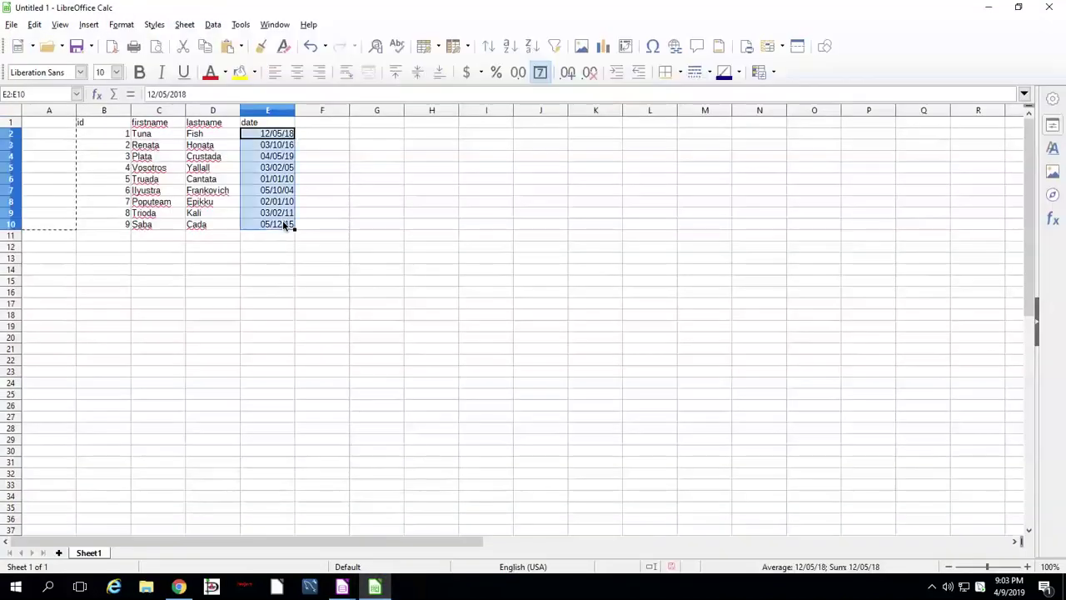
right_click(283, 221)
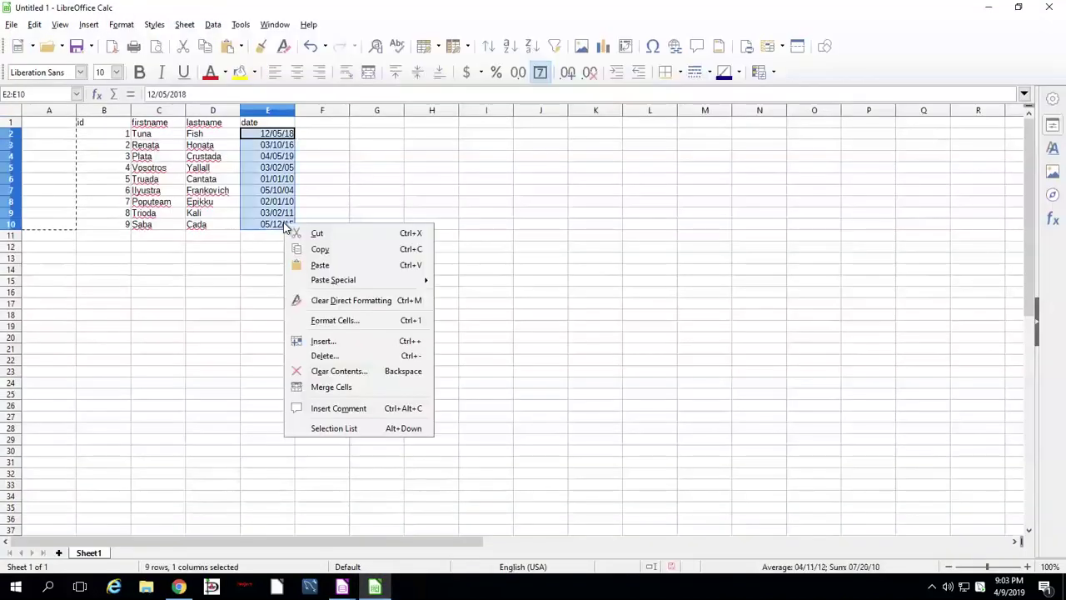
click(313, 322)
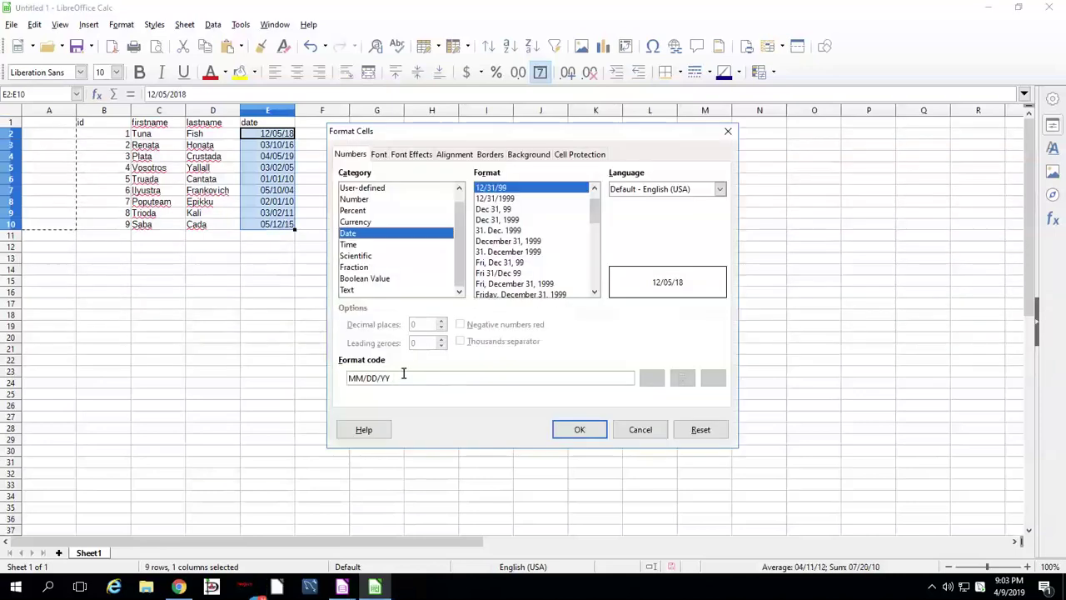
drag(402, 375, 286, 364)
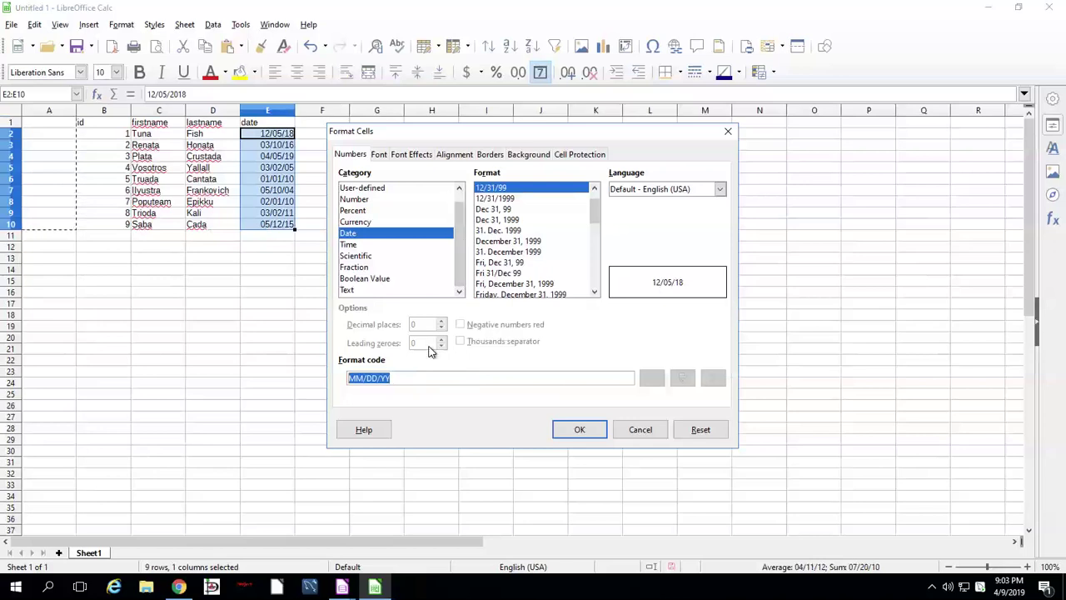
text(YYYY-MM-DD)
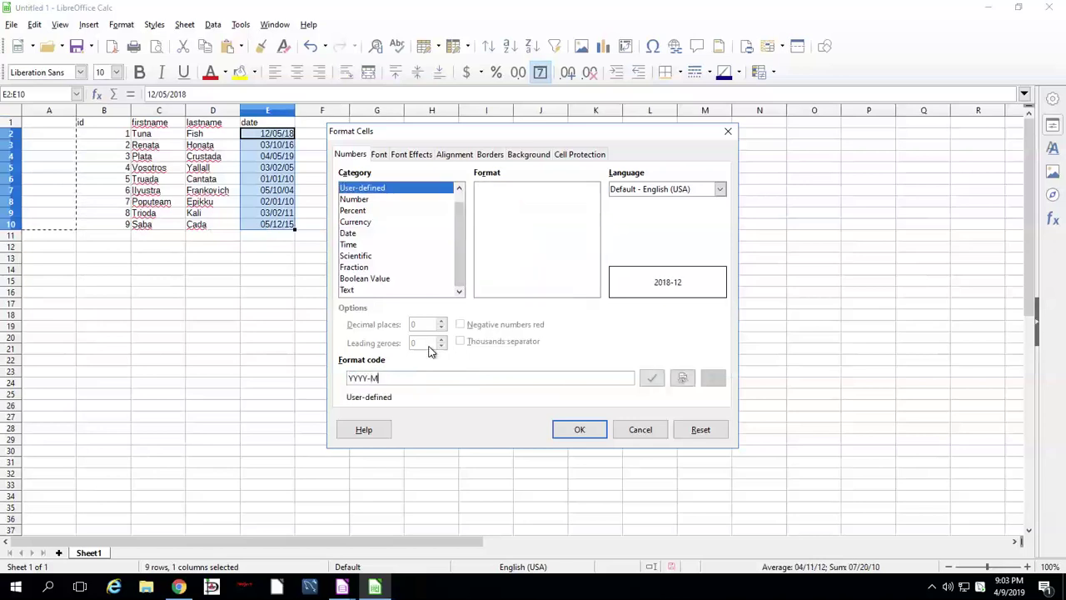
click(571, 438)
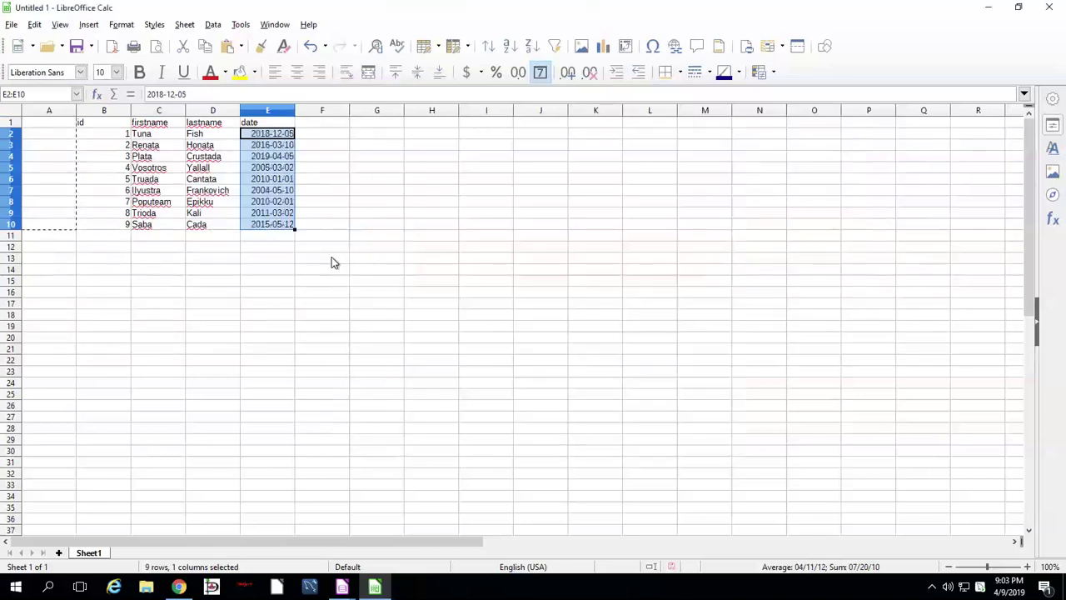
Copy the whole table B1:E10.
drag(105, 122, 277, 227)
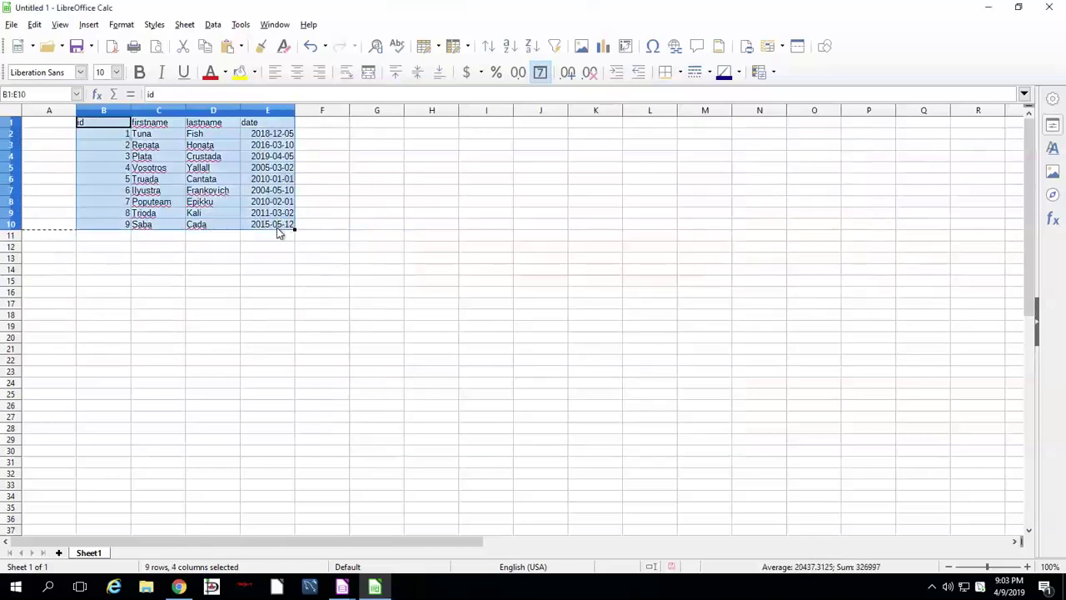
right_click(276, 228)
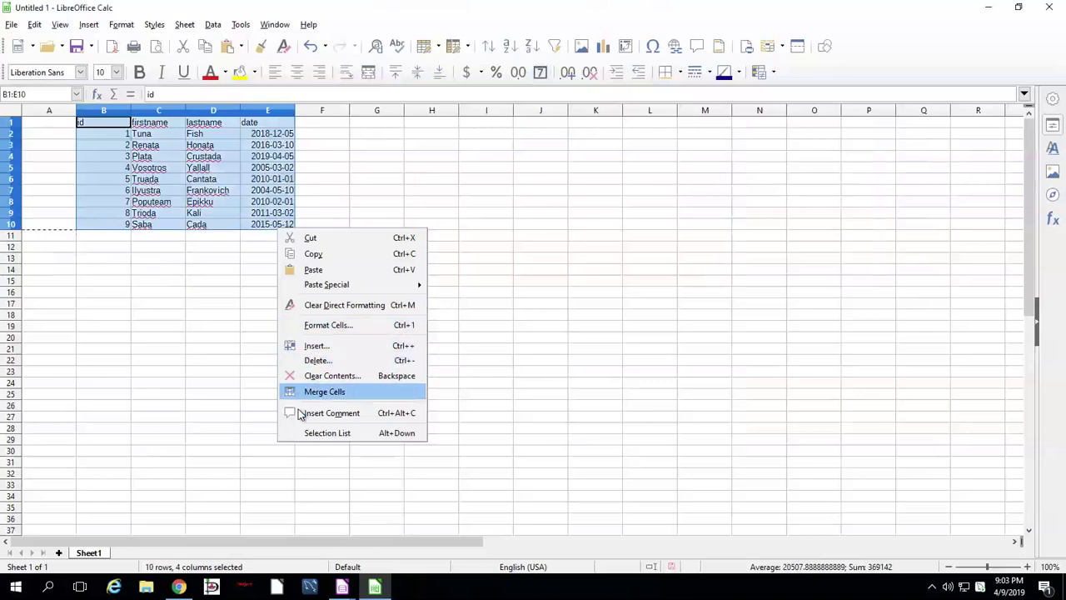
click(305, 253)
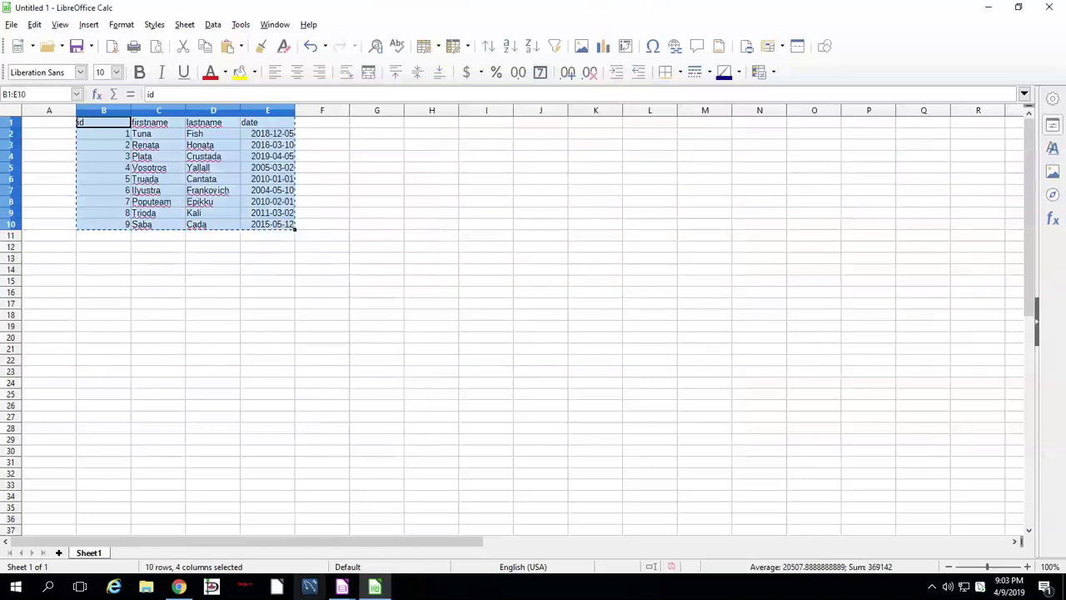
Paste the copied rows into Base, using the first line as column names.
mouse_move(341, 587)
click(314, 523)
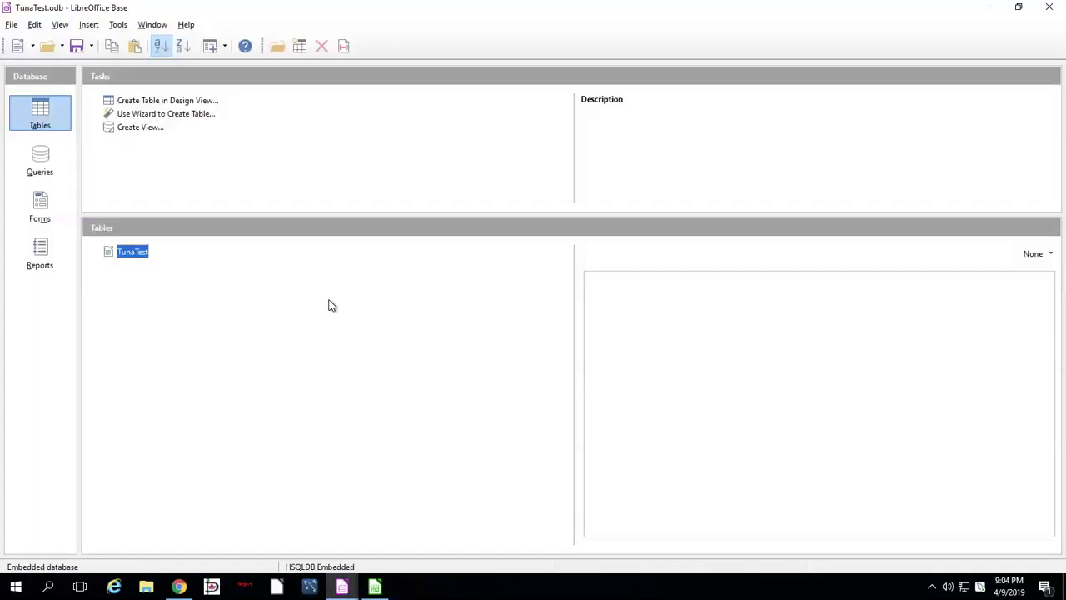
key(ctrl+v)
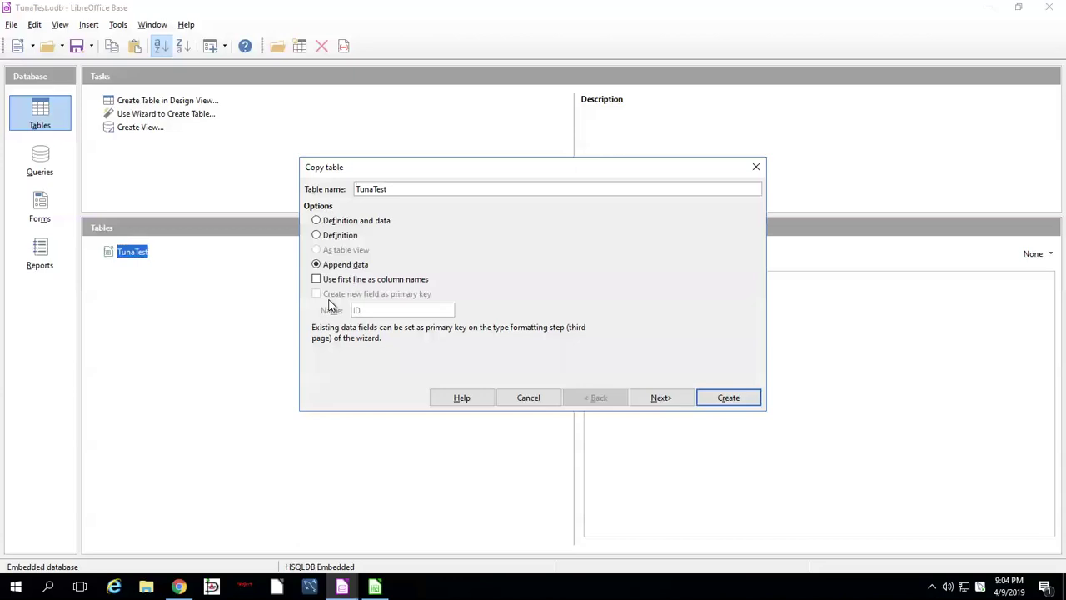
click(390, 279)
click(655, 398)
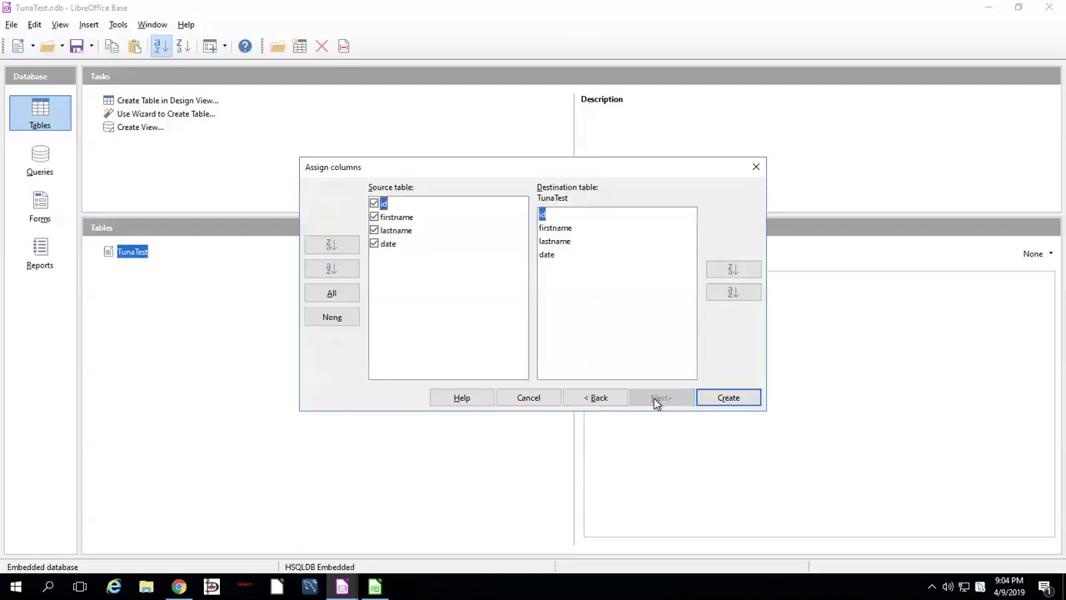
Review the column mappings, run the append, and open TunaTest to check its rows.
click(403, 218)
click(404, 232)
click(389, 243)
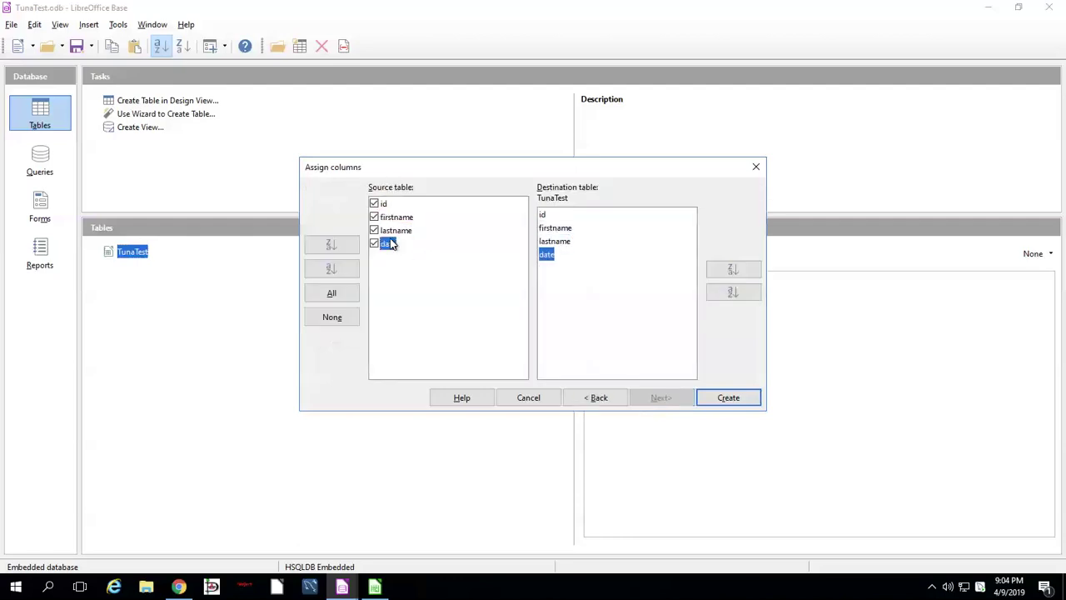
click(381, 204)
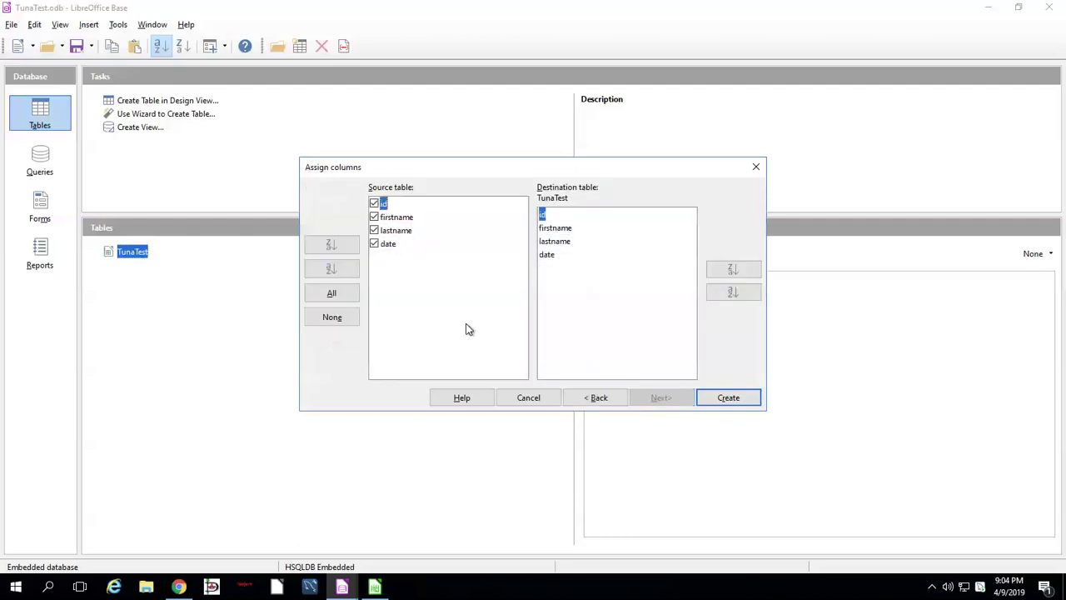
click(738, 398)
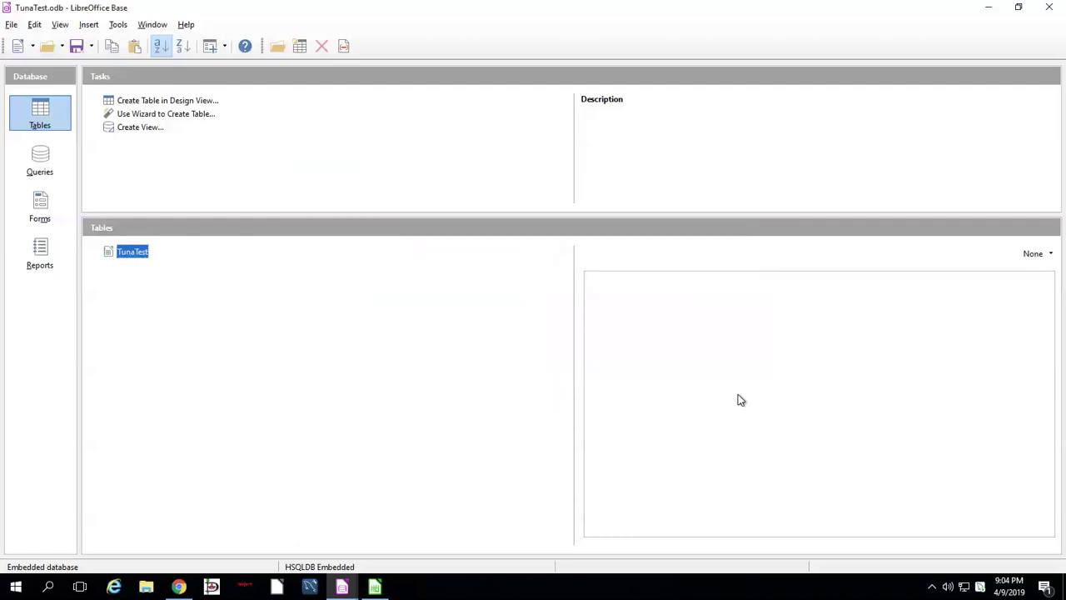
double_click(140, 253)
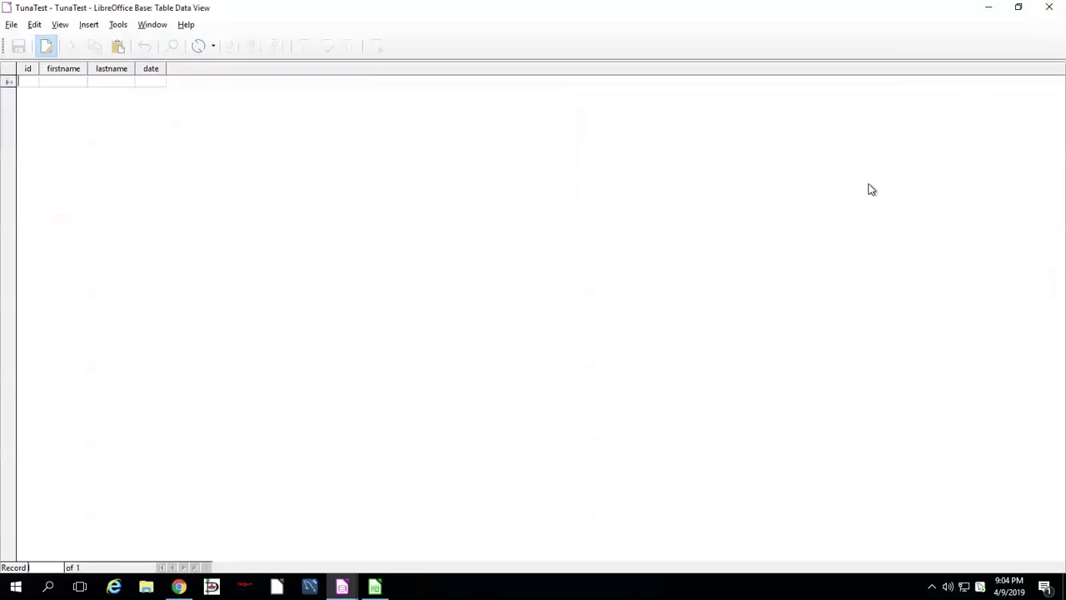
Append the rows with first line as column names and all columns, then widen the date column.
click(1048, 7)
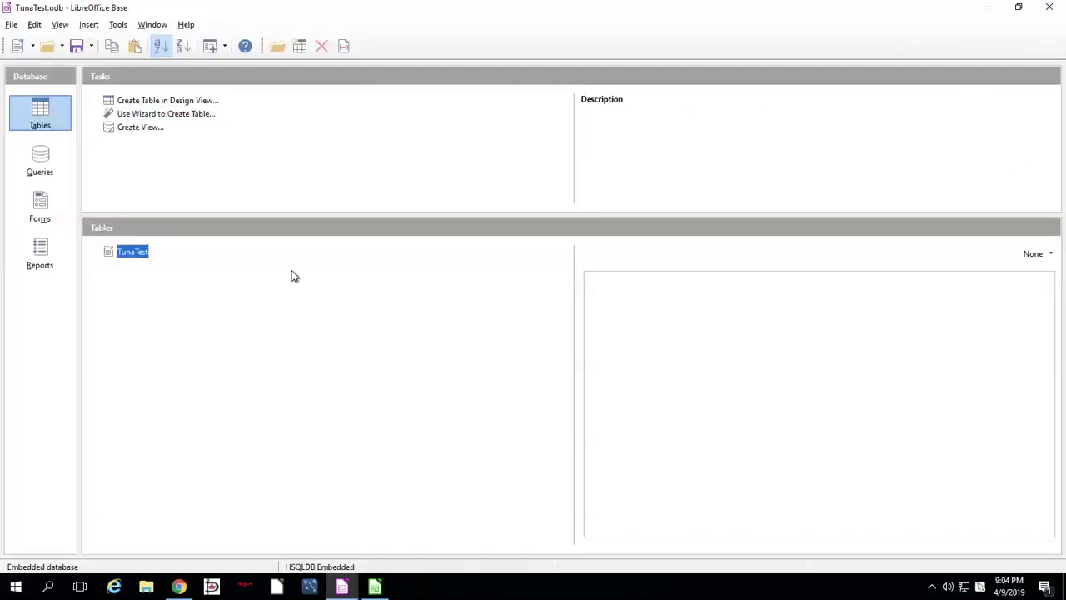
key(ctrl+v)
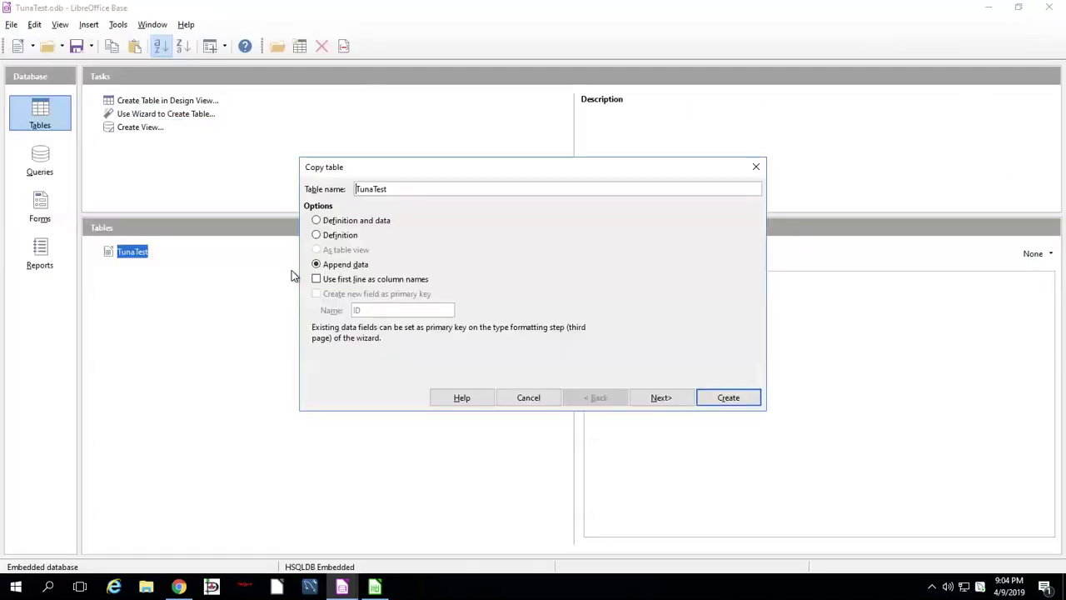
click(336, 283)
click(653, 404)
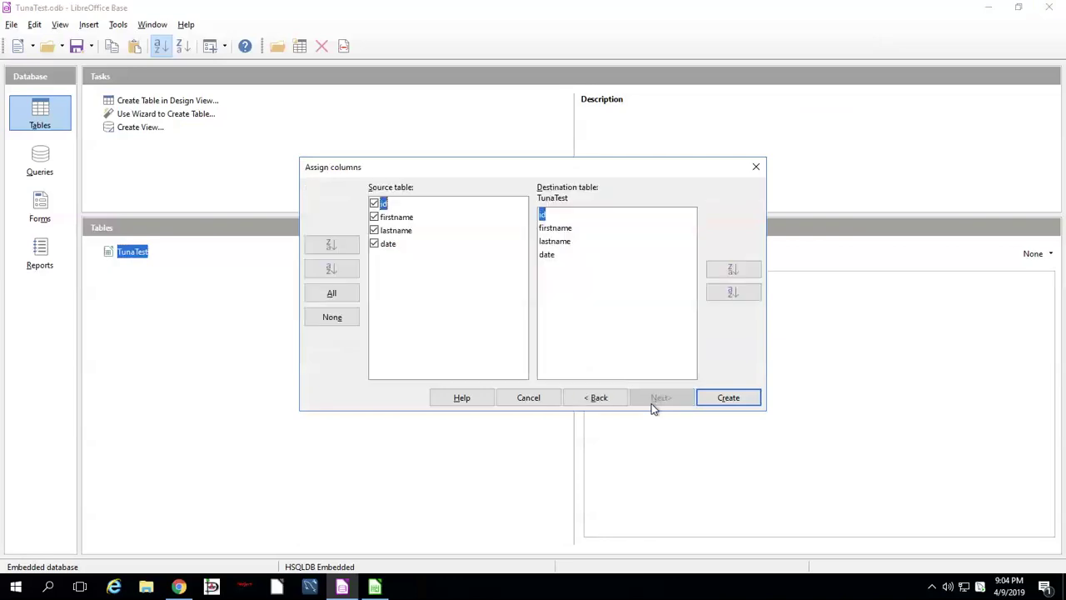
click(343, 294)
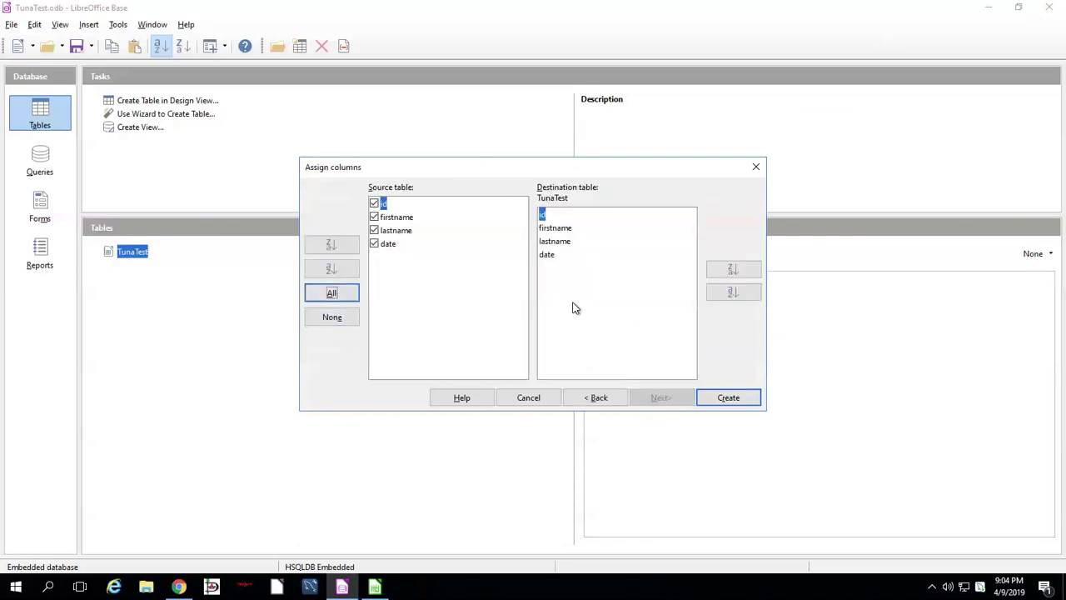
click(729, 397)
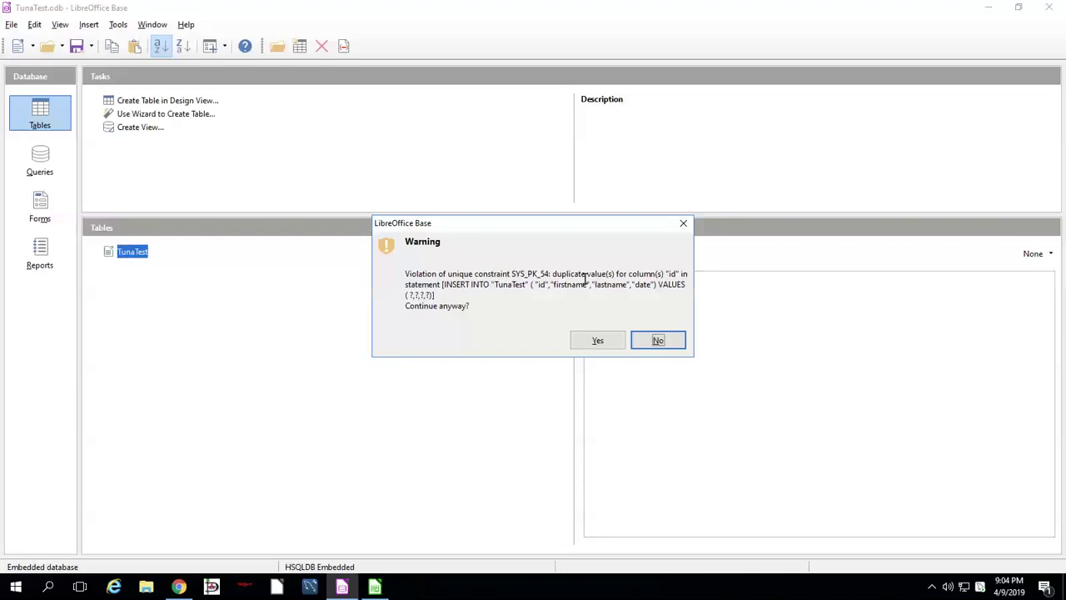
click(592, 336)
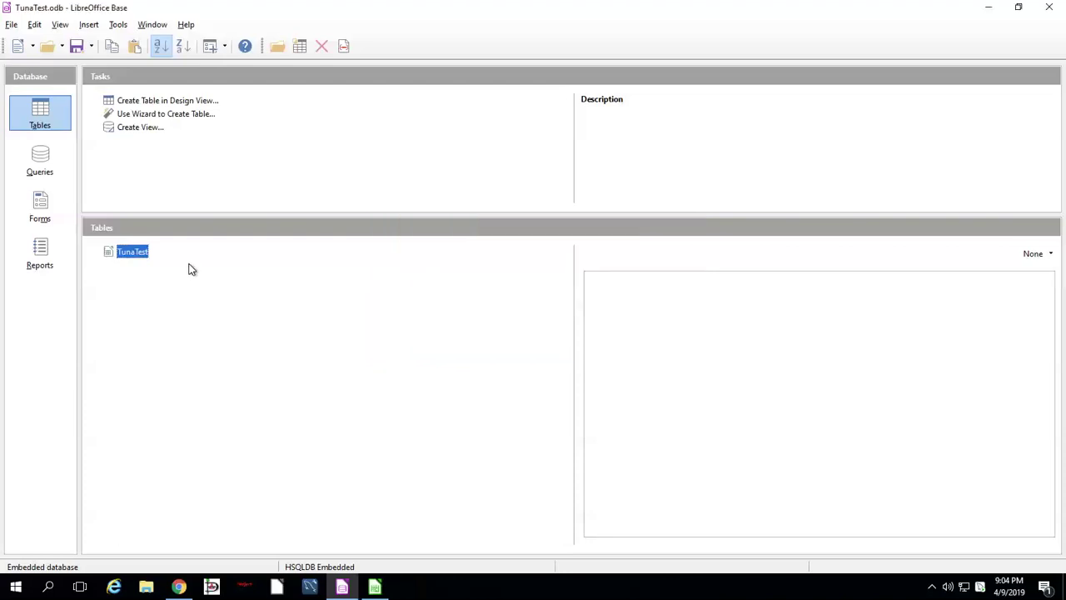
double_click(143, 258)
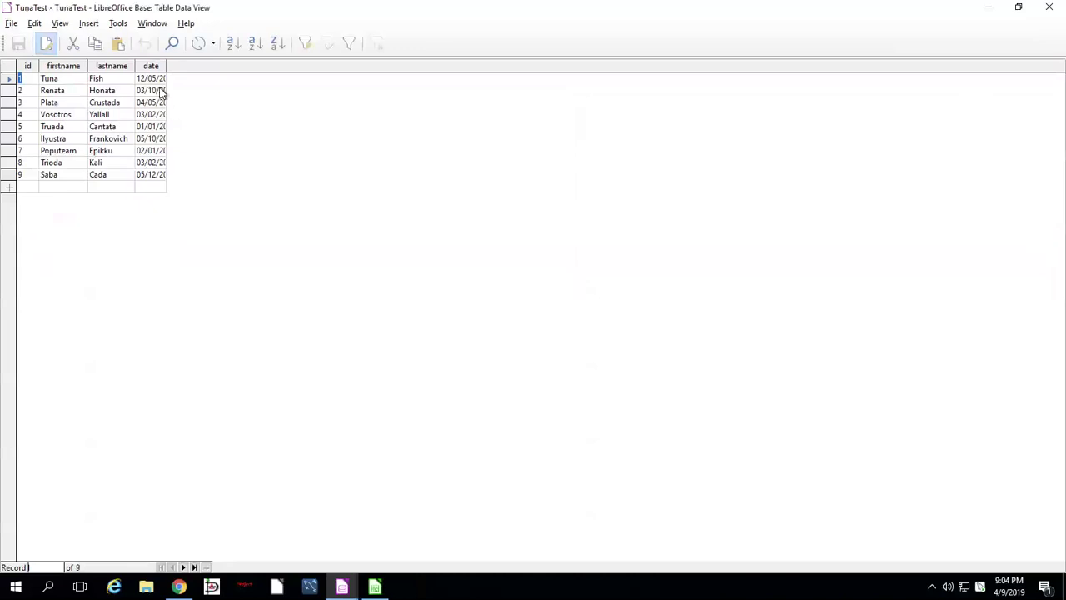
drag(167, 71, 191, 72)
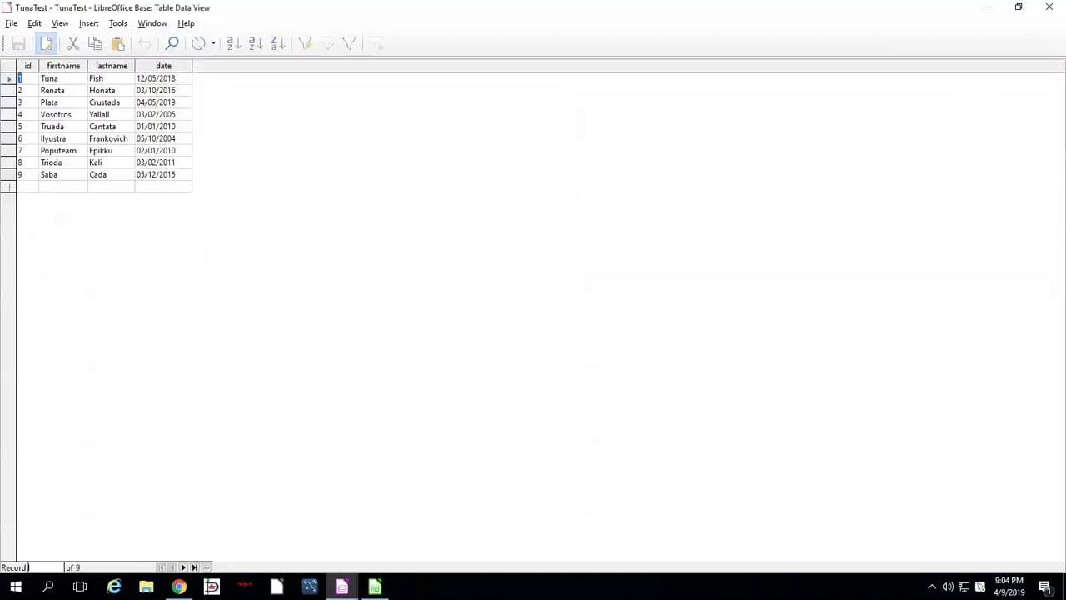
Check the first TunaTest record's date value against the Calc source sheet.
click(375, 586)
click(135, 270)
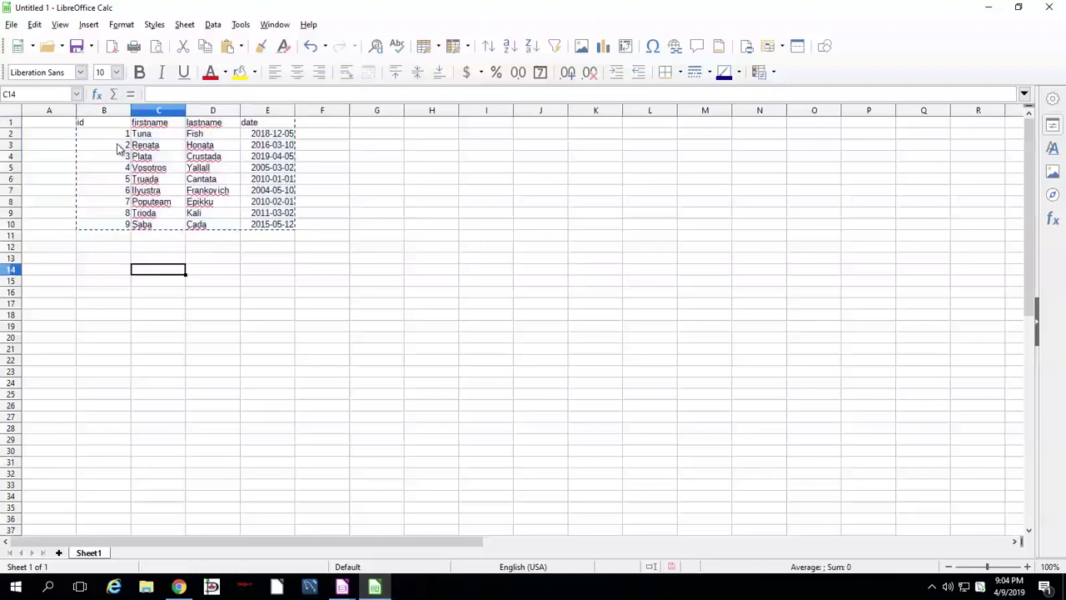
mouse_move(341, 587)
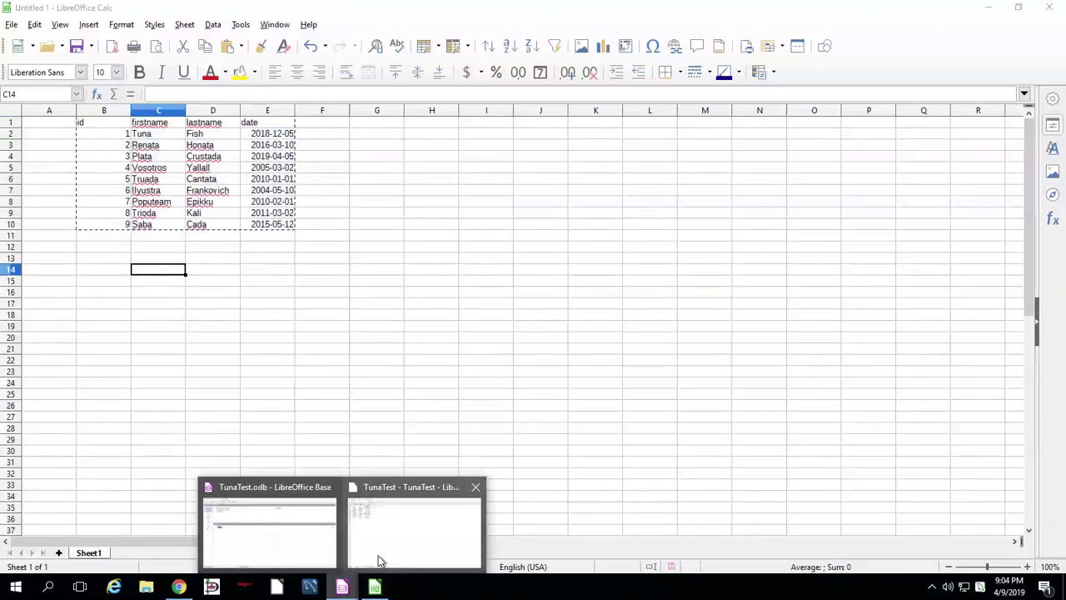
click(375, 560)
click(170, 80)
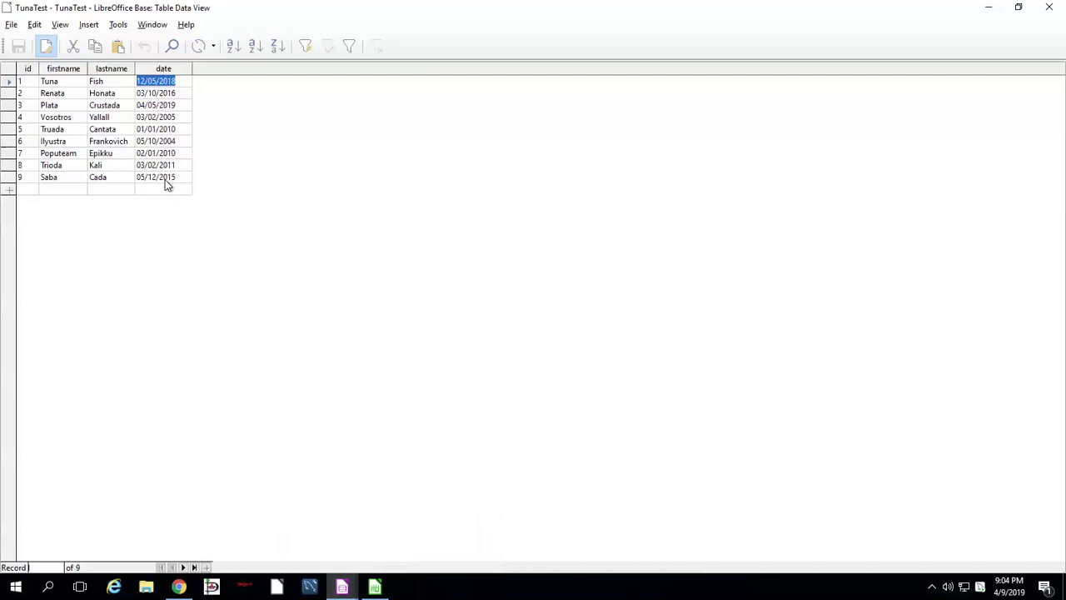
Apply the YYYY-MM-DD date format code to cells E2:E10.
click(376, 586)
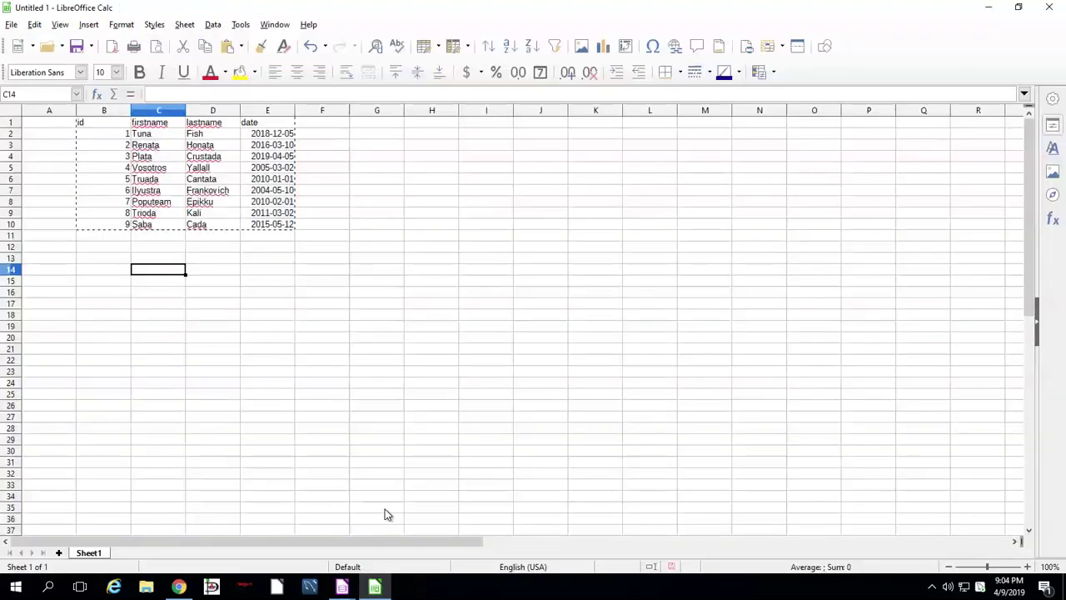
click(255, 135)
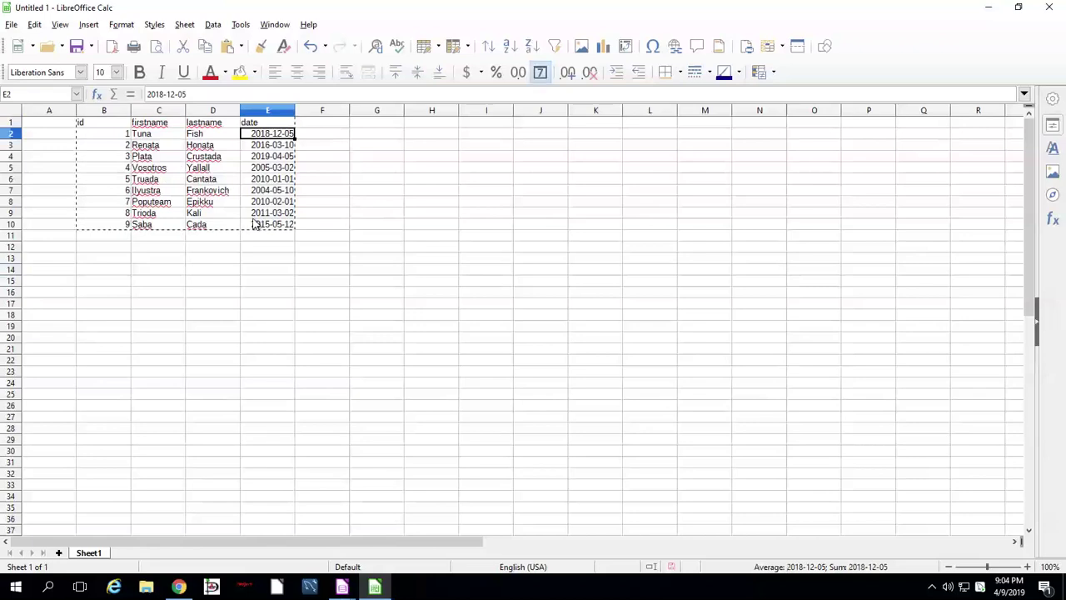
shift+click(277, 228)
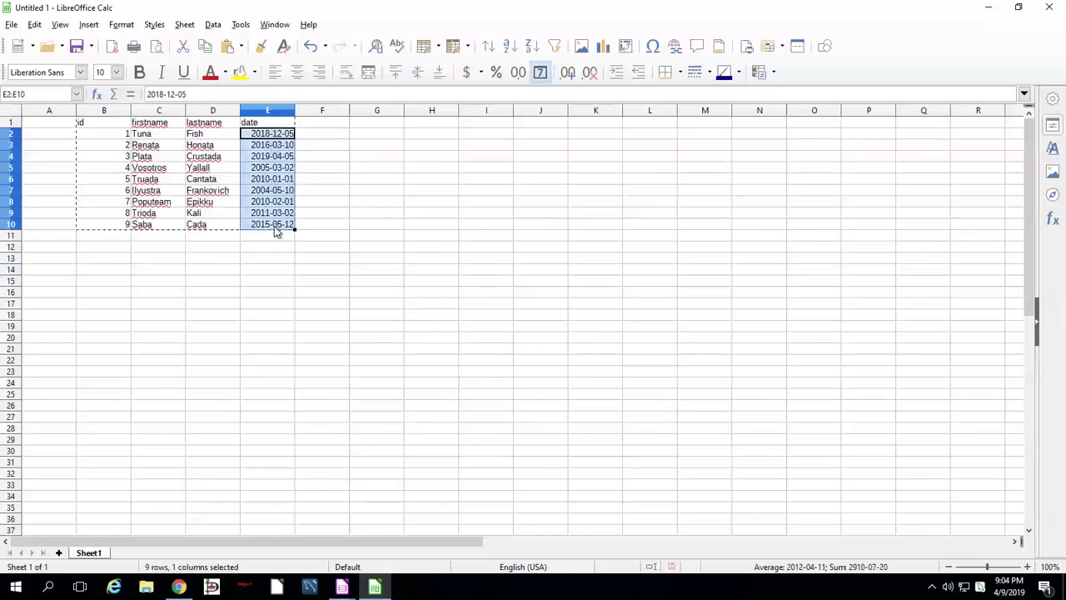
right_click(269, 159)
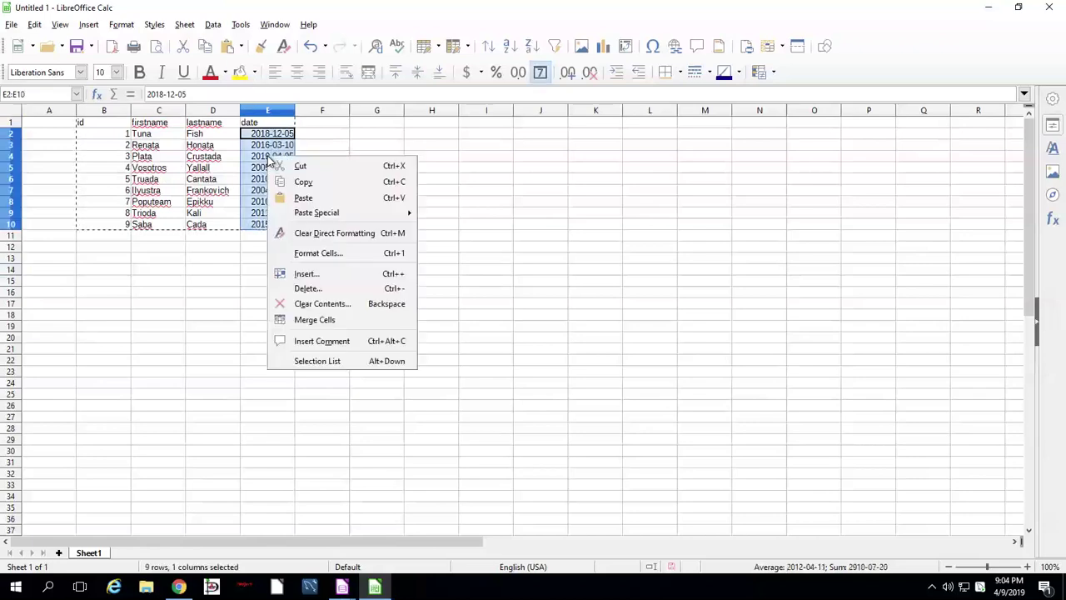
click(321, 258)
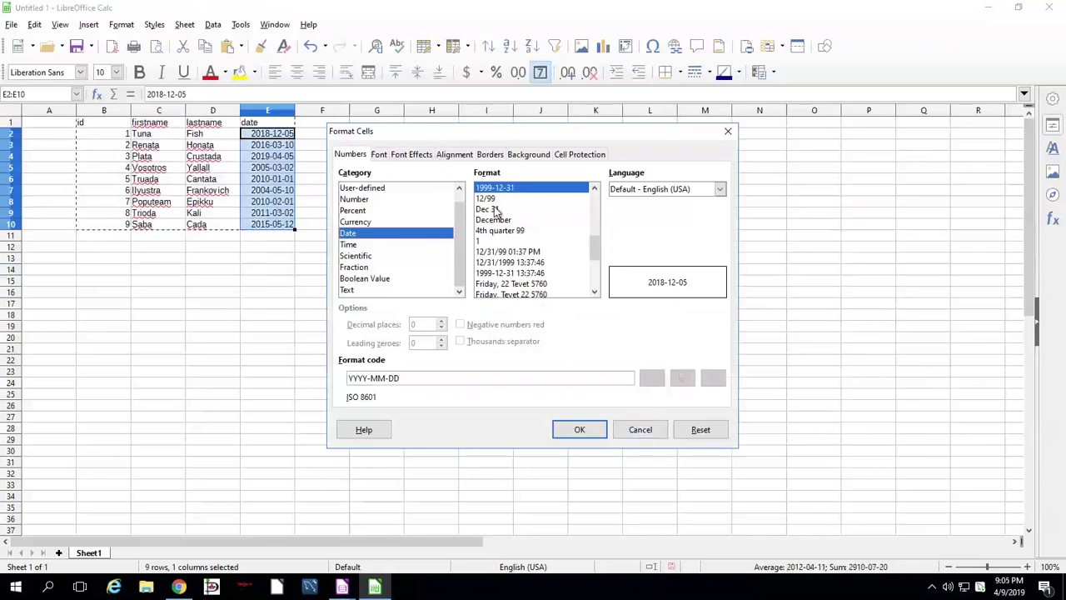
triple_click(407, 378)
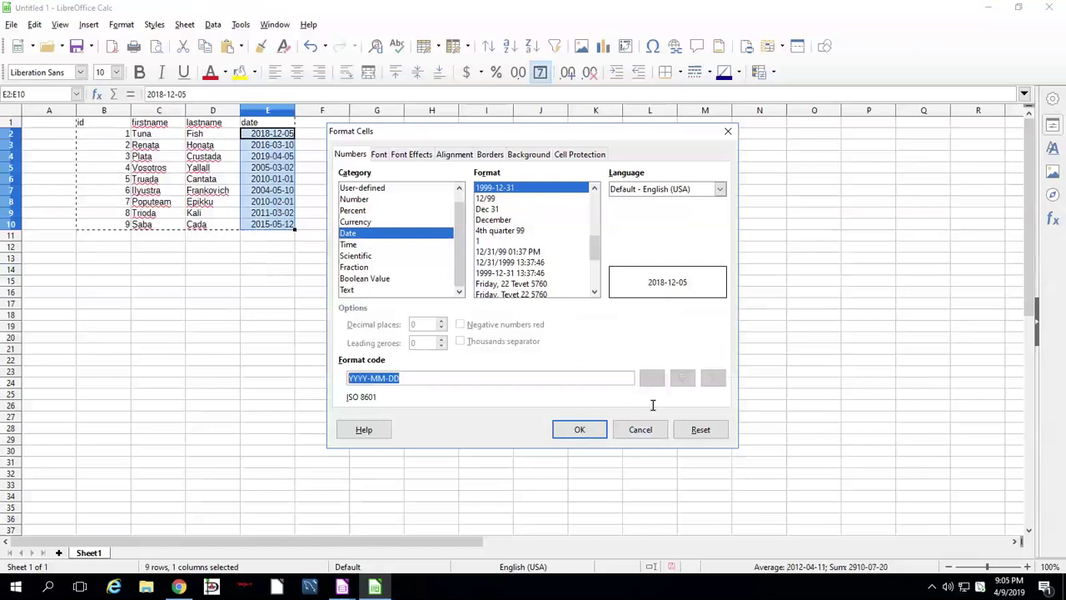
key(End)
click(596, 437)
click(598, 350)
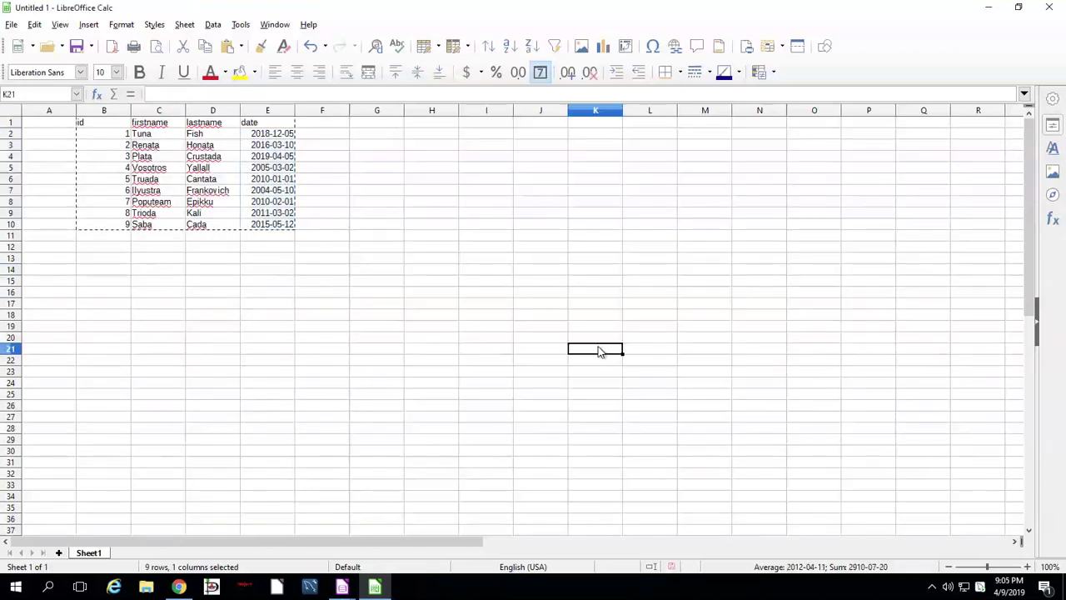
click(369, 528)
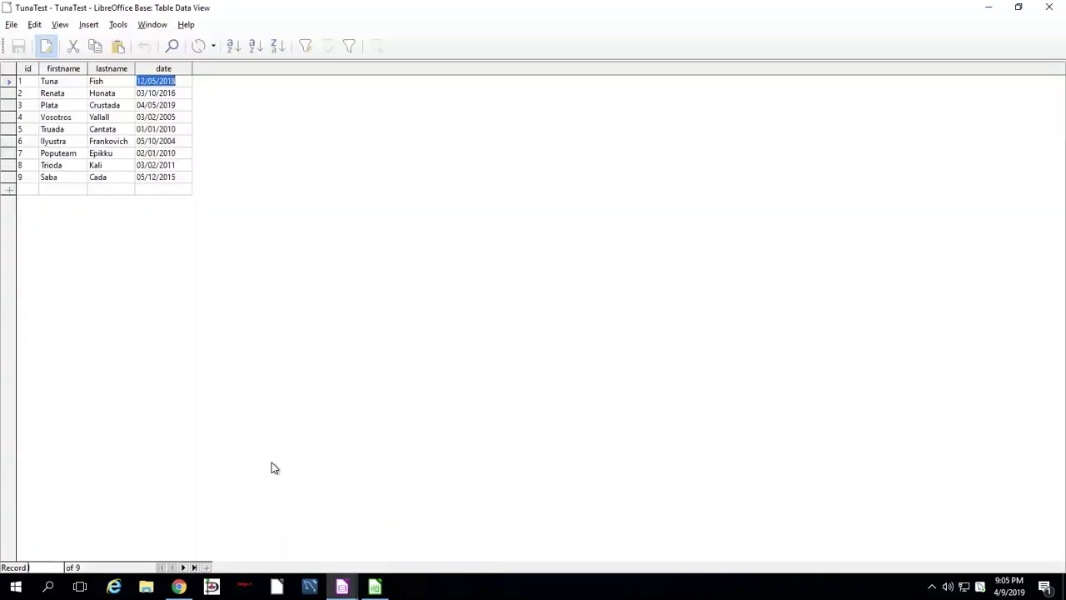